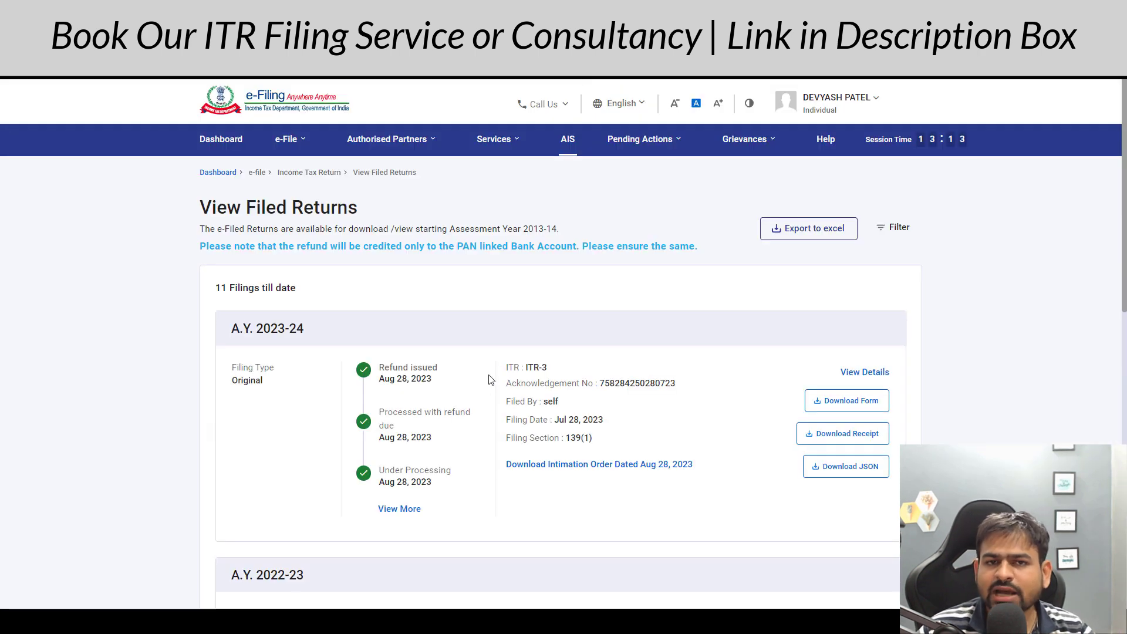
Step: Start a new income tax return for assessment year 2024-25 (Current A.Y.) with Online as the mode of filing
{"action": "left_click", "coordinate": [286, 139]}
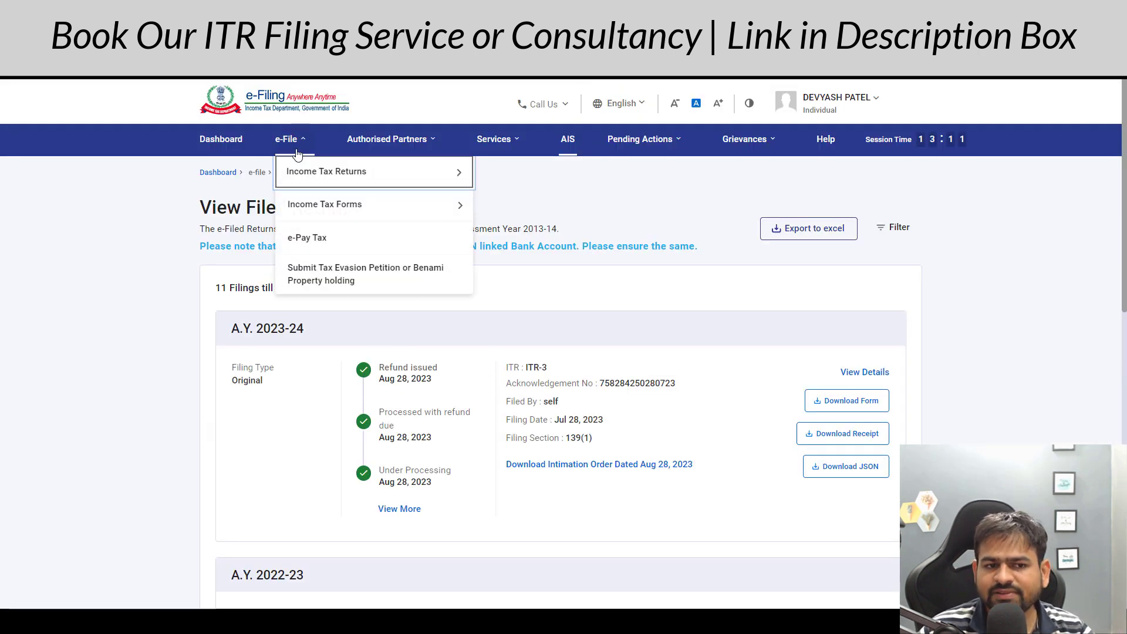
{"action": "mouse_move", "coordinate": [302, 179]}
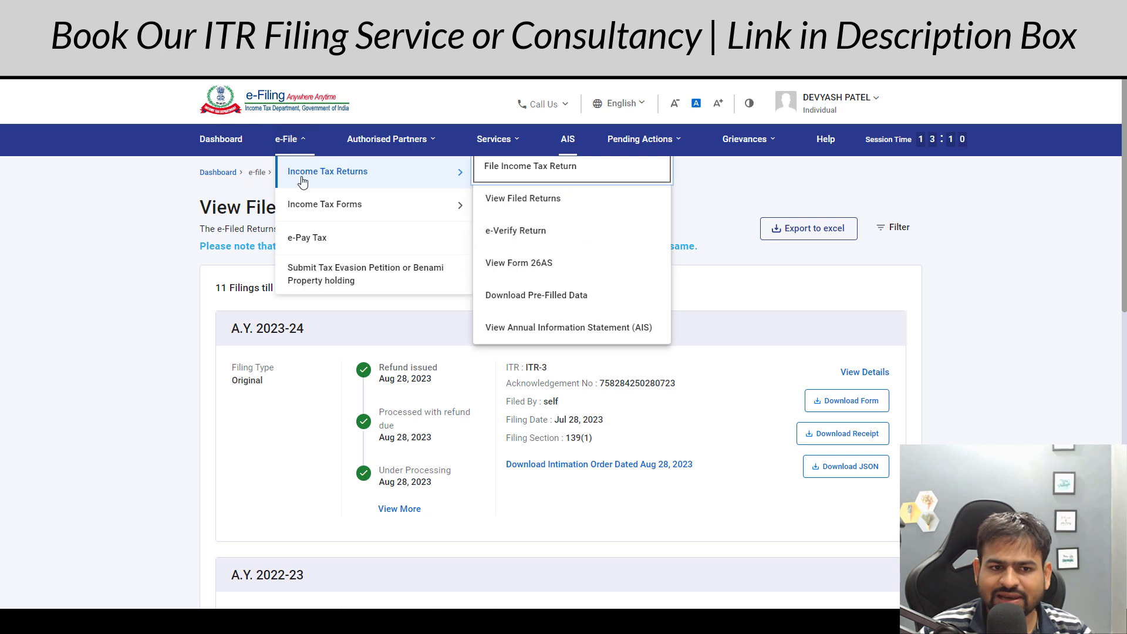
{"action": "left_click", "coordinate": [524, 176]}
{"action": "left_click", "coordinate": [311, 291]}
{"action": "left_click", "coordinate": [252, 347]}
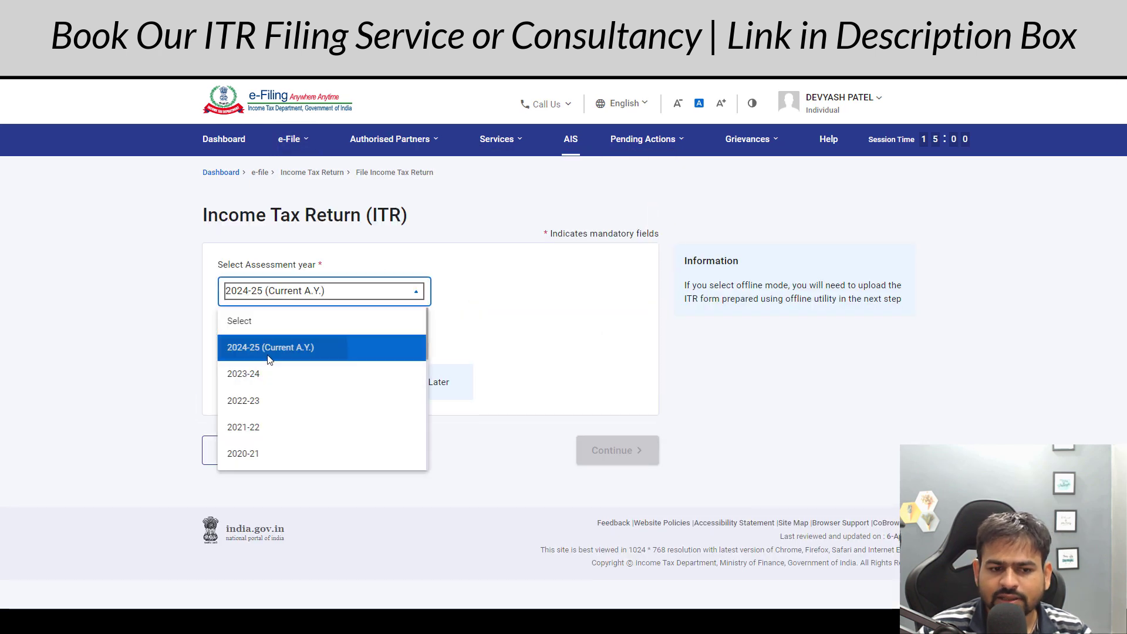
{"action": "left_click", "coordinate": [269, 344]}
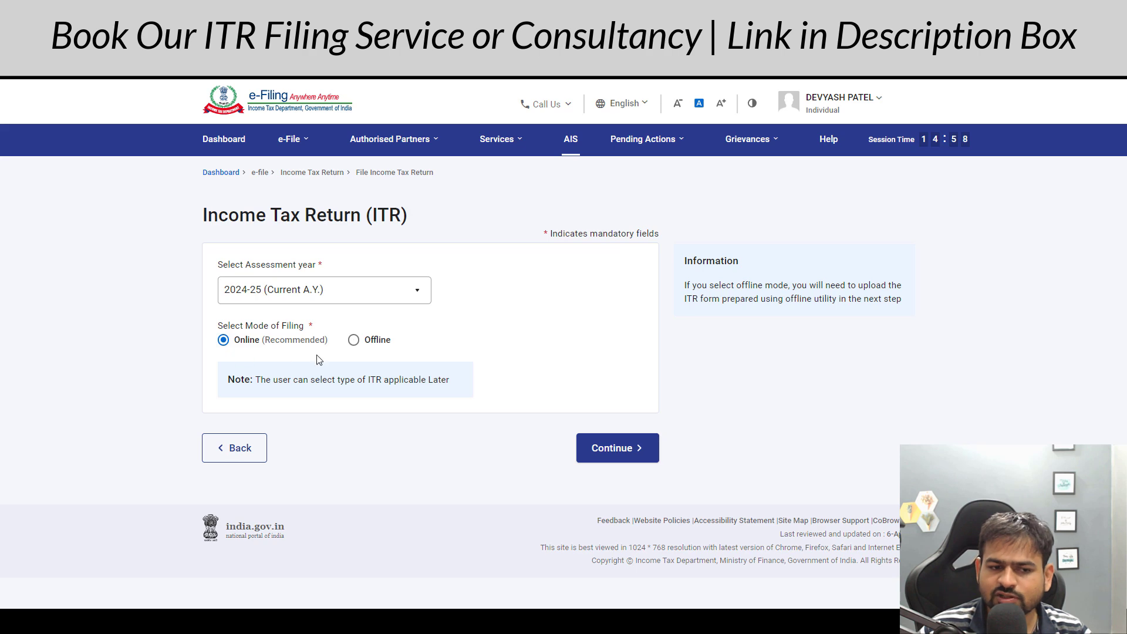
{"action": "left_click", "coordinate": [614, 449]}
{"action": "left_click", "coordinate": [816, 471]}
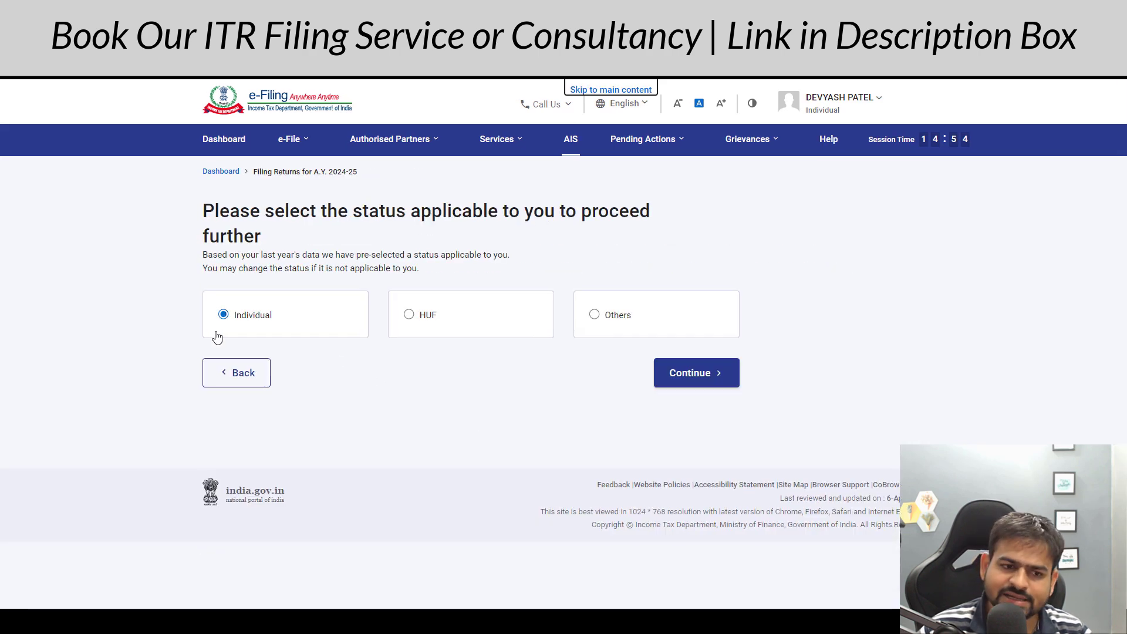
Step: Continue with the Individual status and proceed with ITR-2 as the return form
{"action": "left_click", "coordinate": [693, 374]}
{"action": "left_click", "coordinate": [567, 338]}
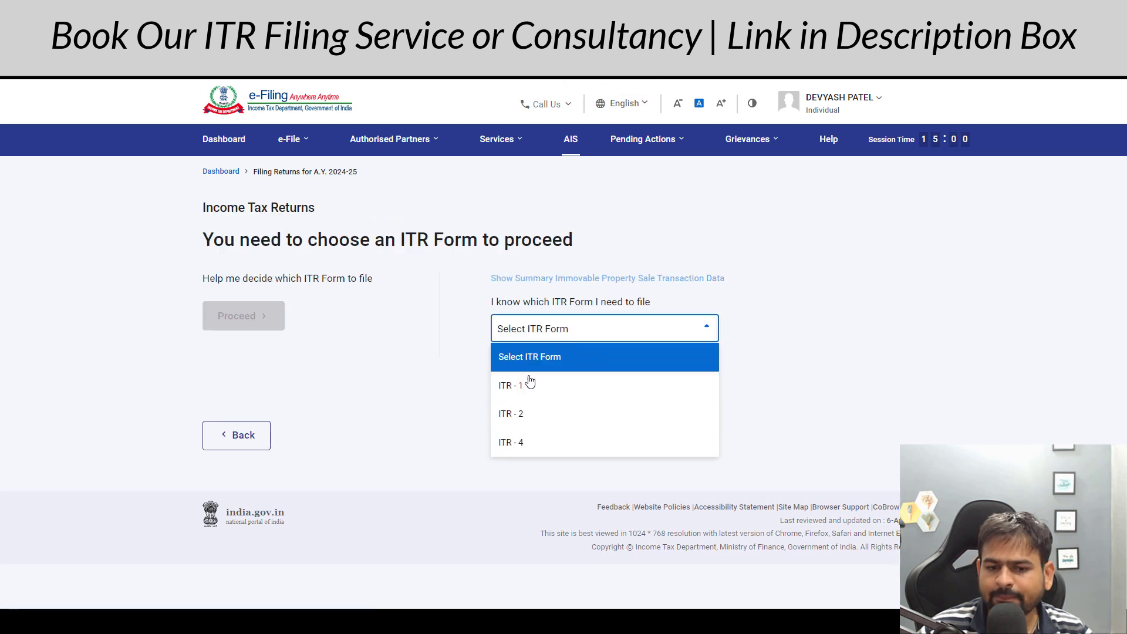
{"action": "left_click", "coordinate": [533, 423]}
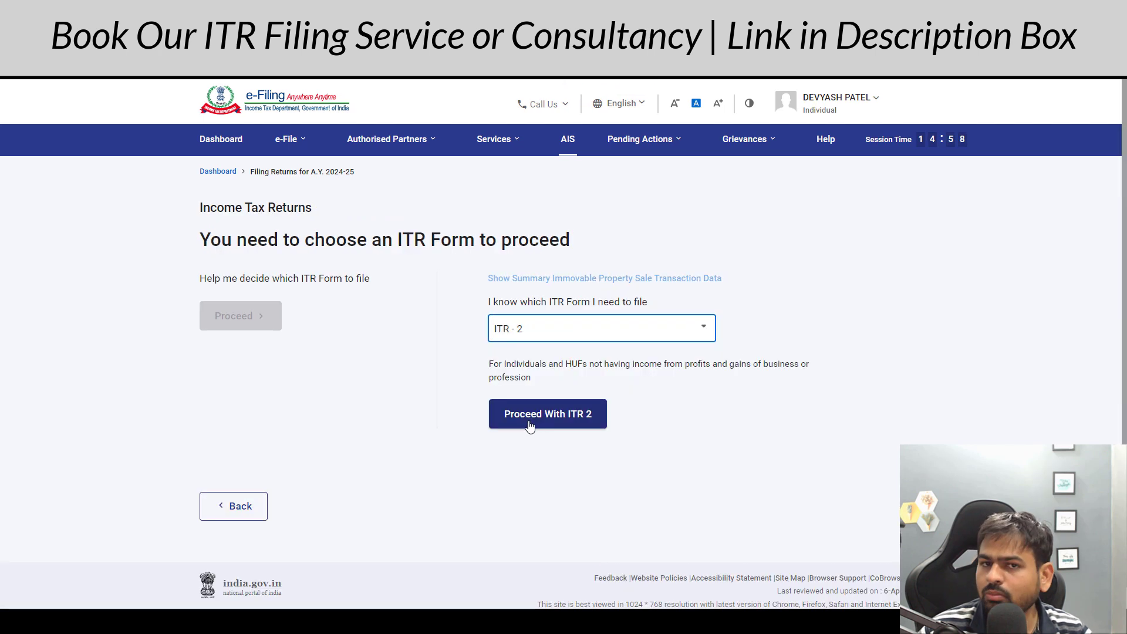
{"action": "left_click", "coordinate": [559, 424]}
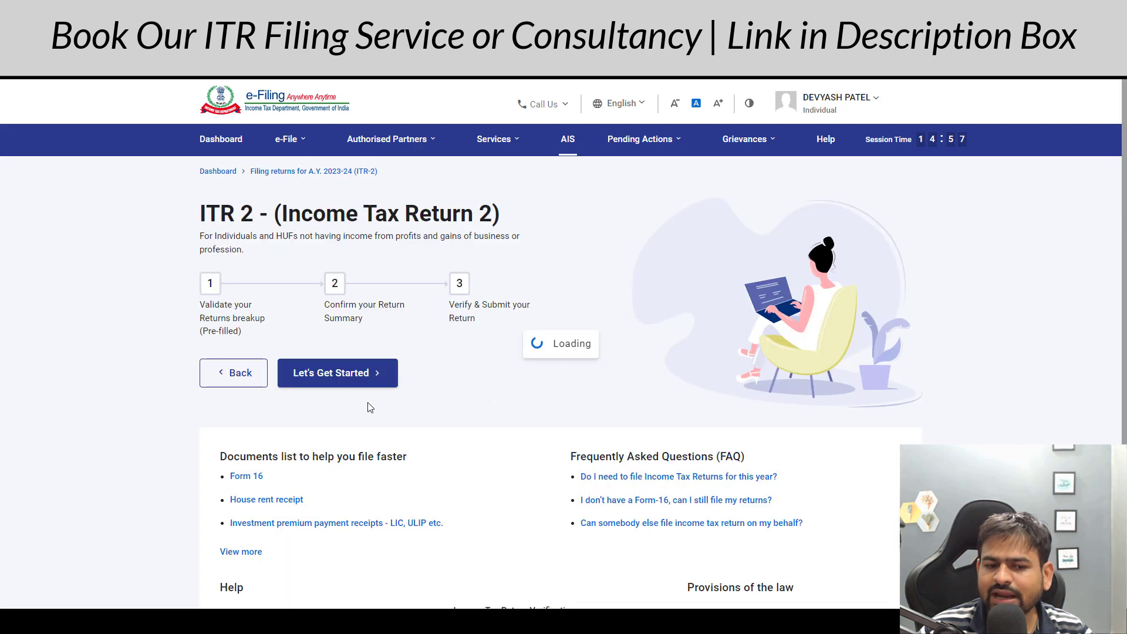
Step: Get started with the ITR-2 return and give Others as the reason for filing
{"action": "left_click", "coordinate": [367, 374]}
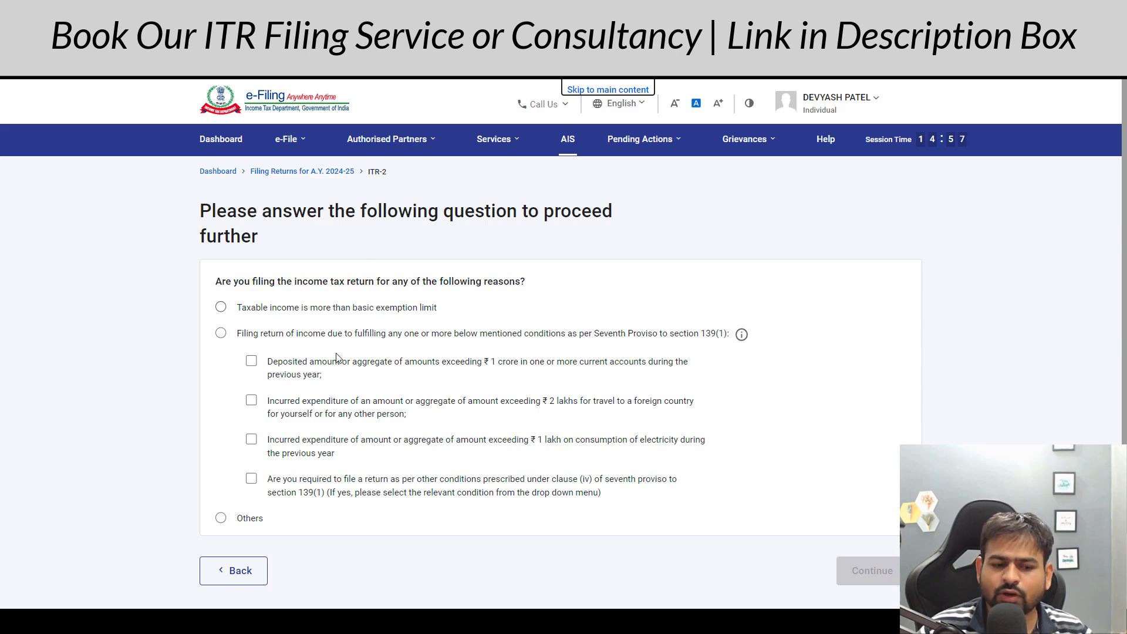
{"action": "left_click", "coordinate": [221, 519]}
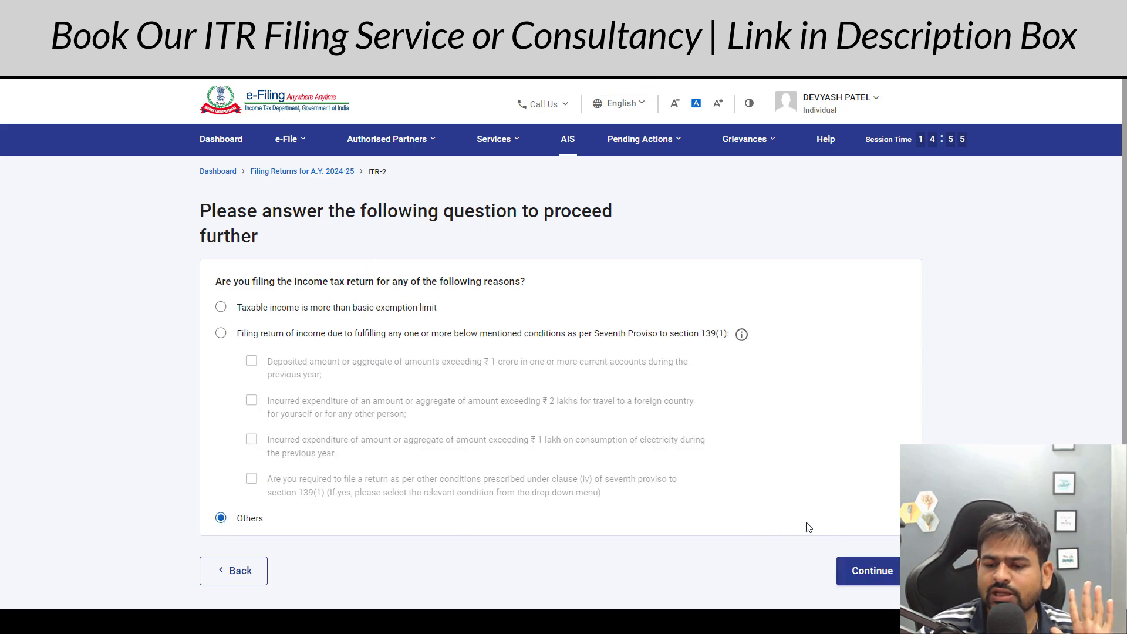
{"action": "left_click", "coordinate": [878, 578]}
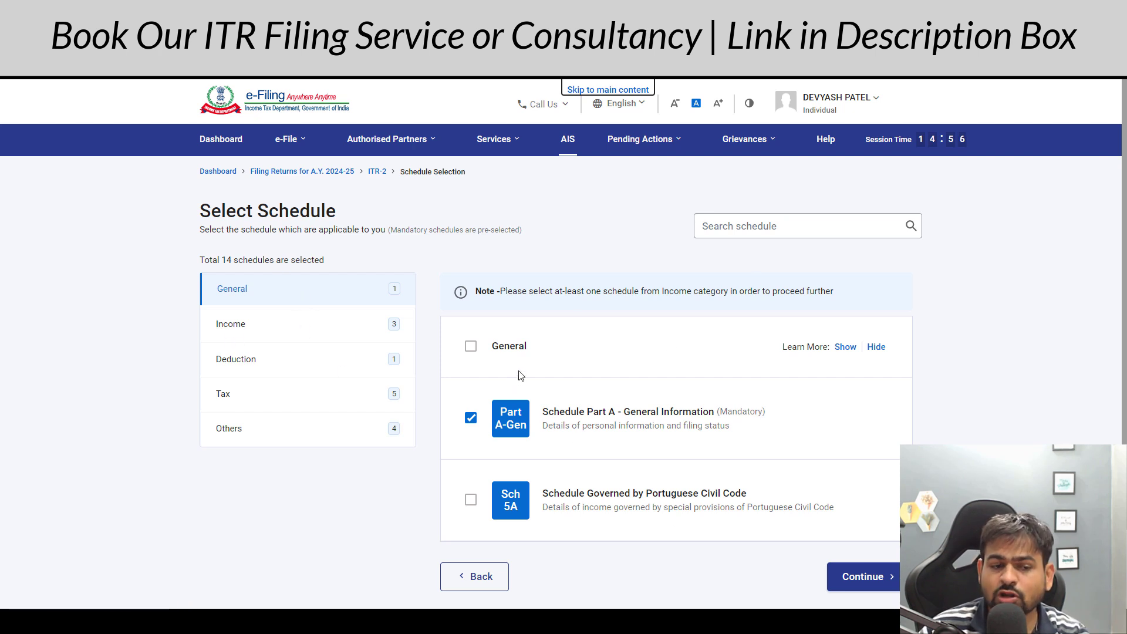
Step: Add Schedule Capital Gains and Schedule 112A to the income schedules and confirm the schedule selection
{"action": "left_click", "coordinate": [279, 328]}
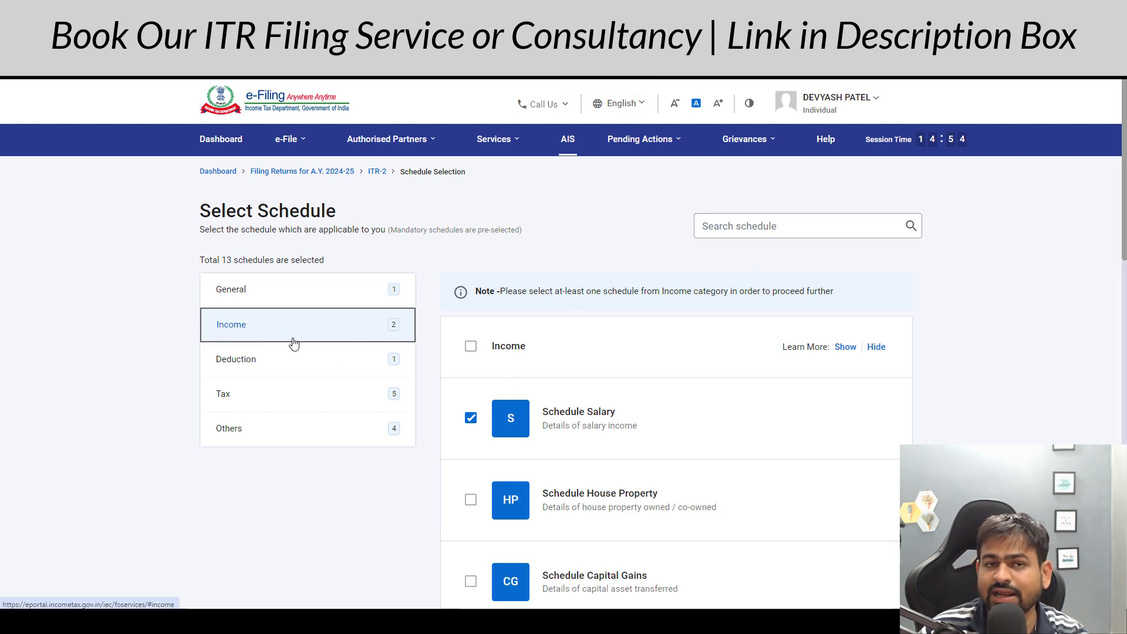
{"action": "scroll", "coordinate": [455, 318], "scroll_direction": "down", "scroll_amount": 3}
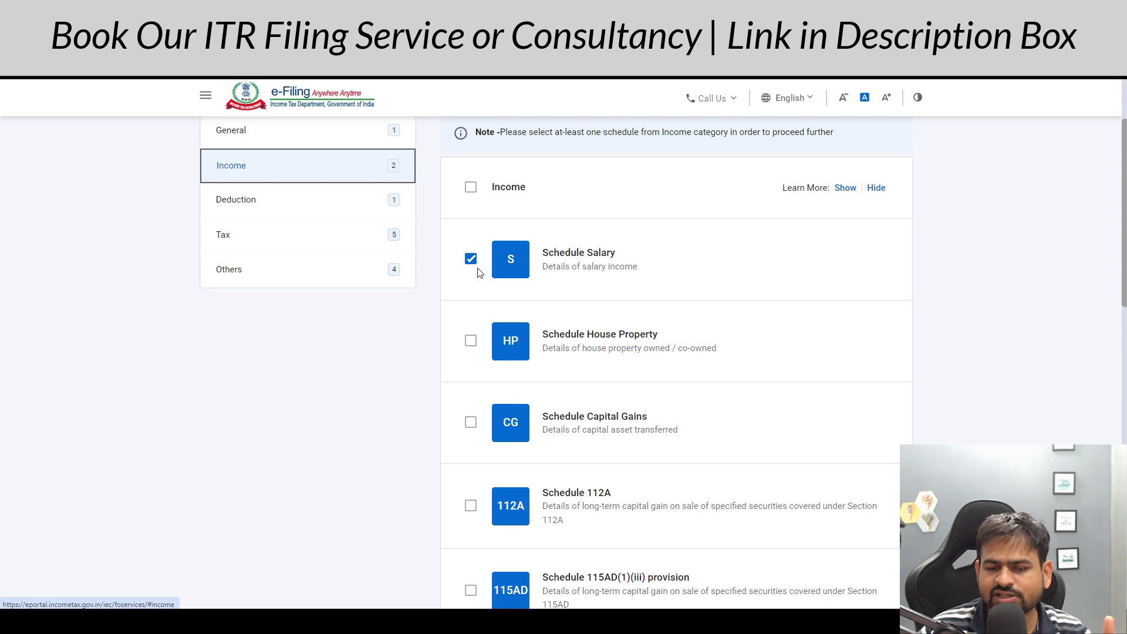
{"action": "scroll", "coordinate": [499, 263], "scroll_direction": "down", "scroll_amount": 2}
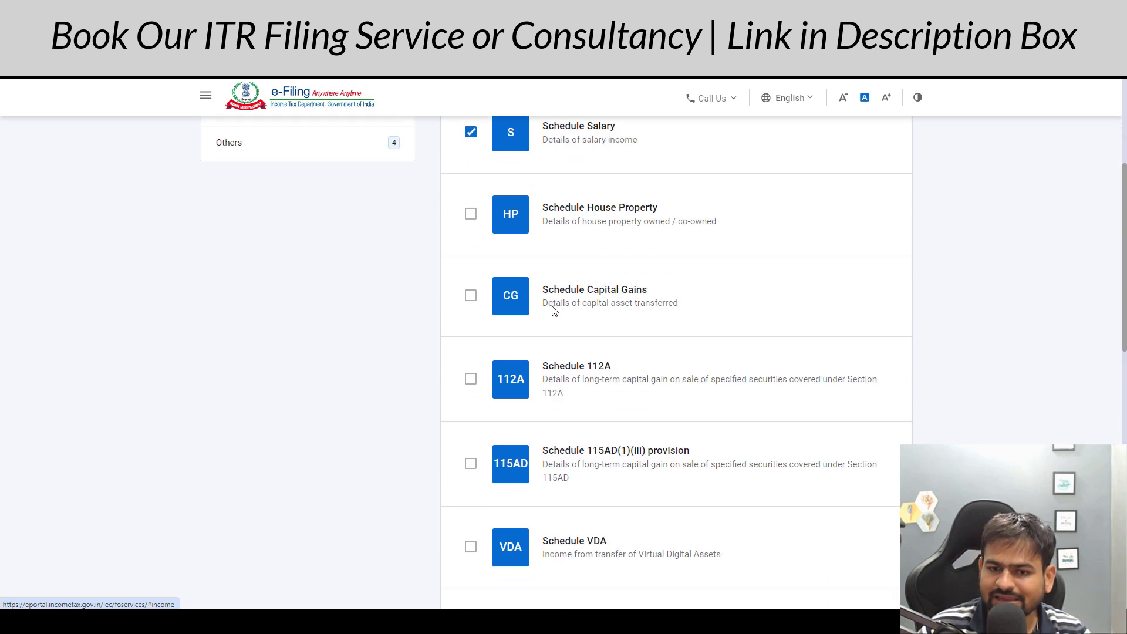
{"action": "left_click", "coordinate": [471, 295]}
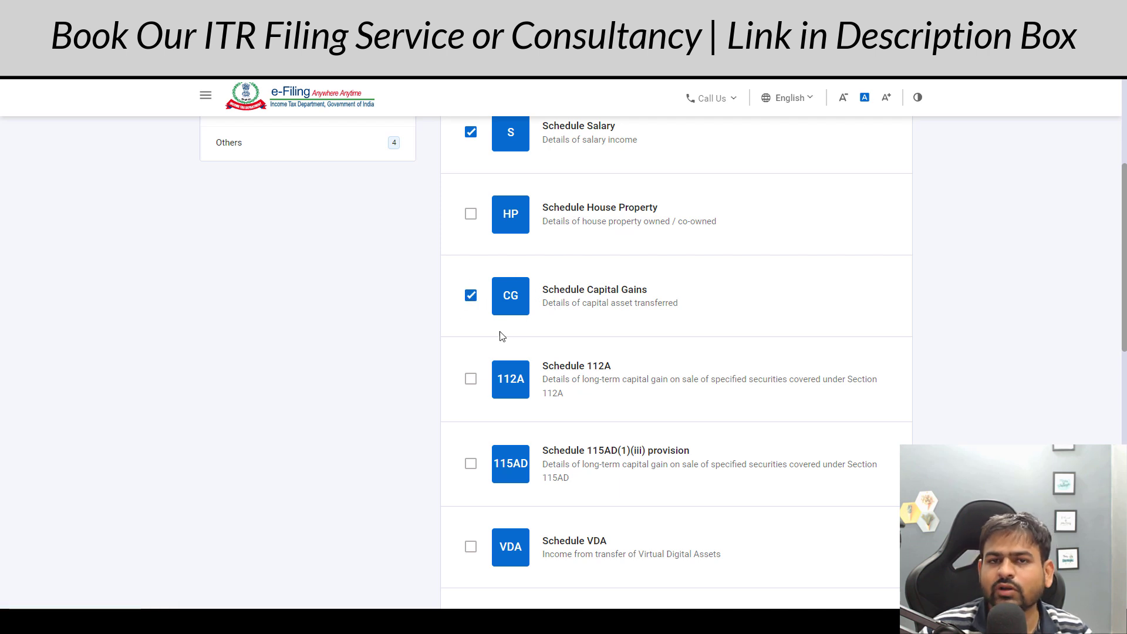
{"action": "left_click", "coordinate": [470, 381]}
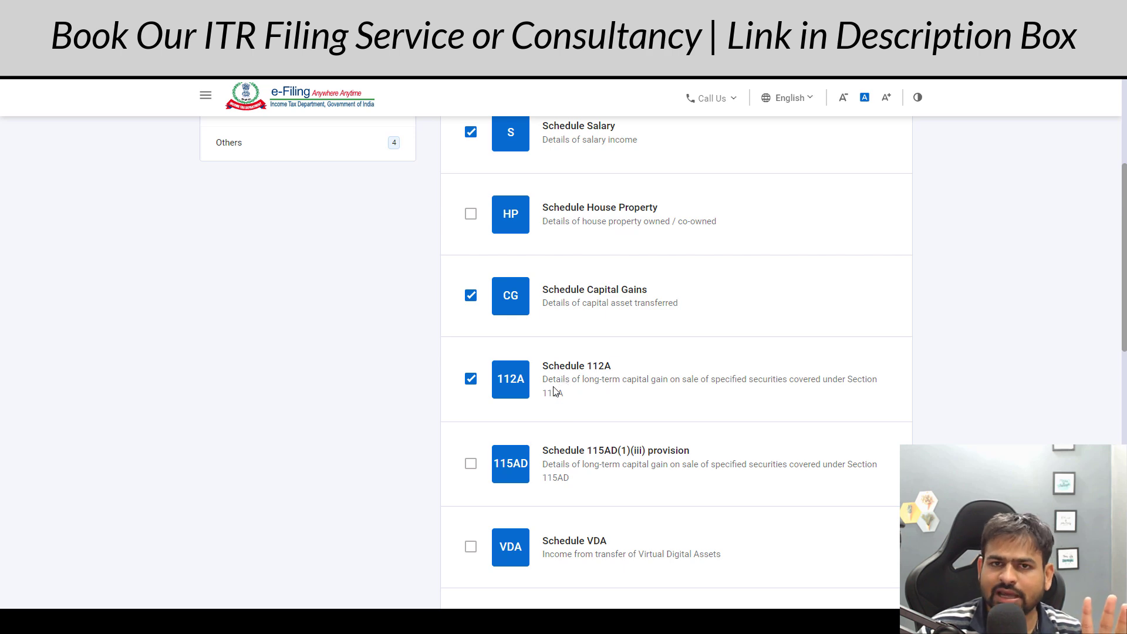
{"action": "scroll", "coordinate": [553, 392], "scroll_direction": "down", "scroll_amount": 10}
{"action": "left_click", "coordinate": [860, 482]}
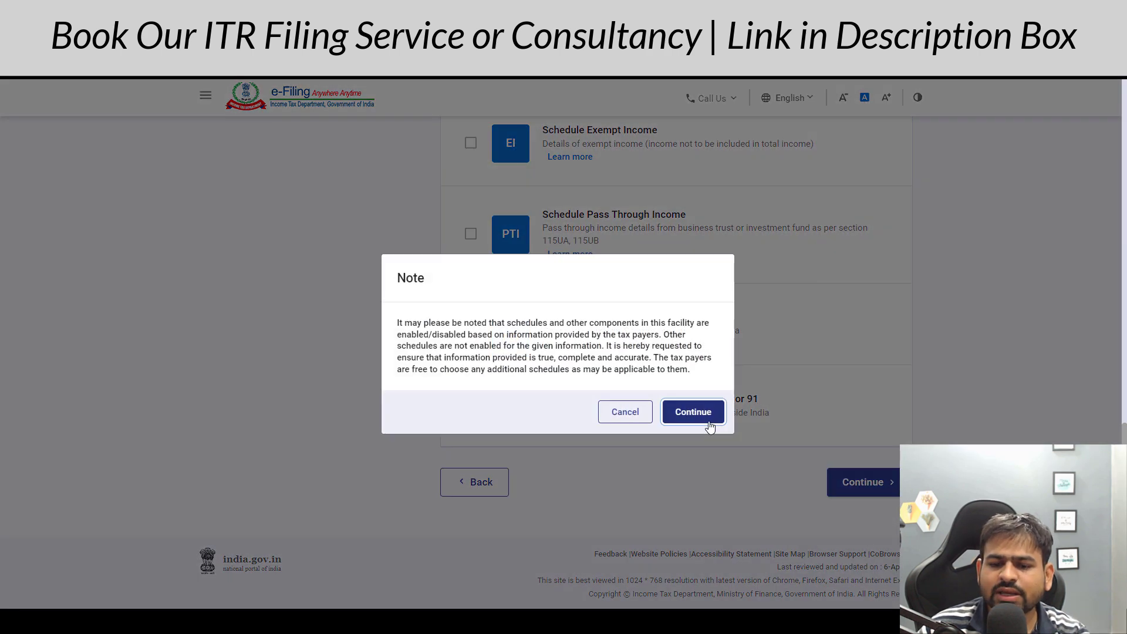
{"action": "left_click", "coordinate": [709, 422]}
Step: Skip the schedule questions and go straight to the Schedules Summary
{"action": "left_click_drag", "start_coordinate": [222, 222], "coordinate": [489, 230]}
{"action": "left_click_drag", "start_coordinate": [329, 272], "coordinate": [472, 285]}
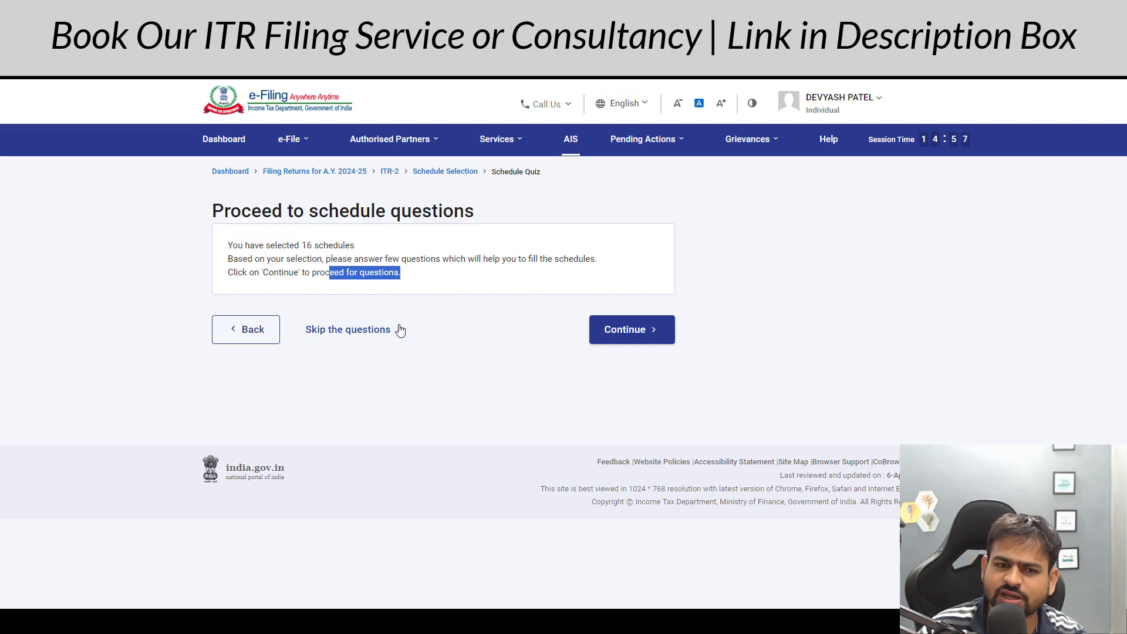
{"action": "left_click", "coordinate": [376, 328]}
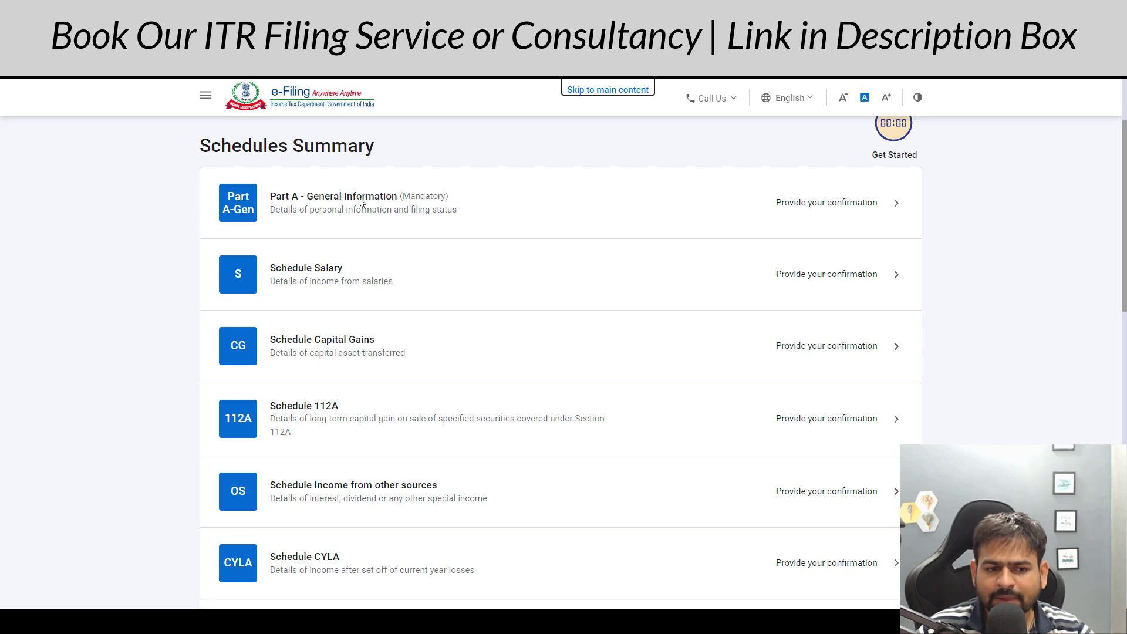
Step: In Part A - General Information, set the residential status to Resident, in India for 182 days or more, and confirm the schedule
{"action": "scroll", "coordinate": [390, 360], "scroll_direction": "down", "scroll_amount": 10}
{"action": "scroll", "coordinate": [393, 381], "scroll_direction": "up", "scroll_amount": 15}
{"action": "scroll", "coordinate": [401, 387], "scroll_direction": "up", "scroll_amount": 2}
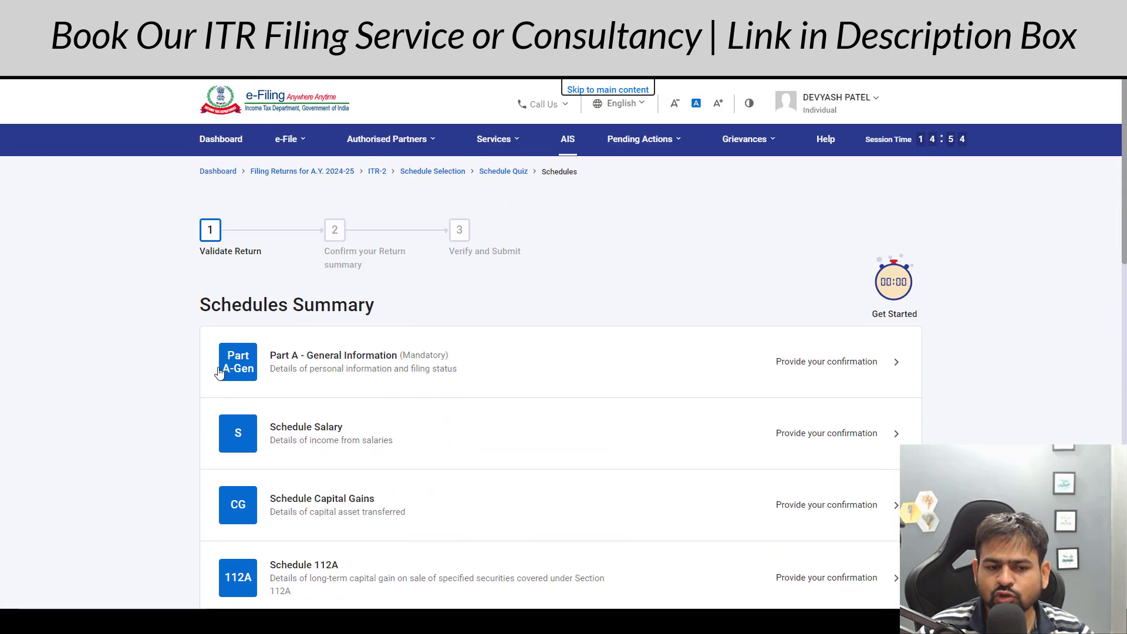
{"action": "left_click", "coordinate": [427, 371]}
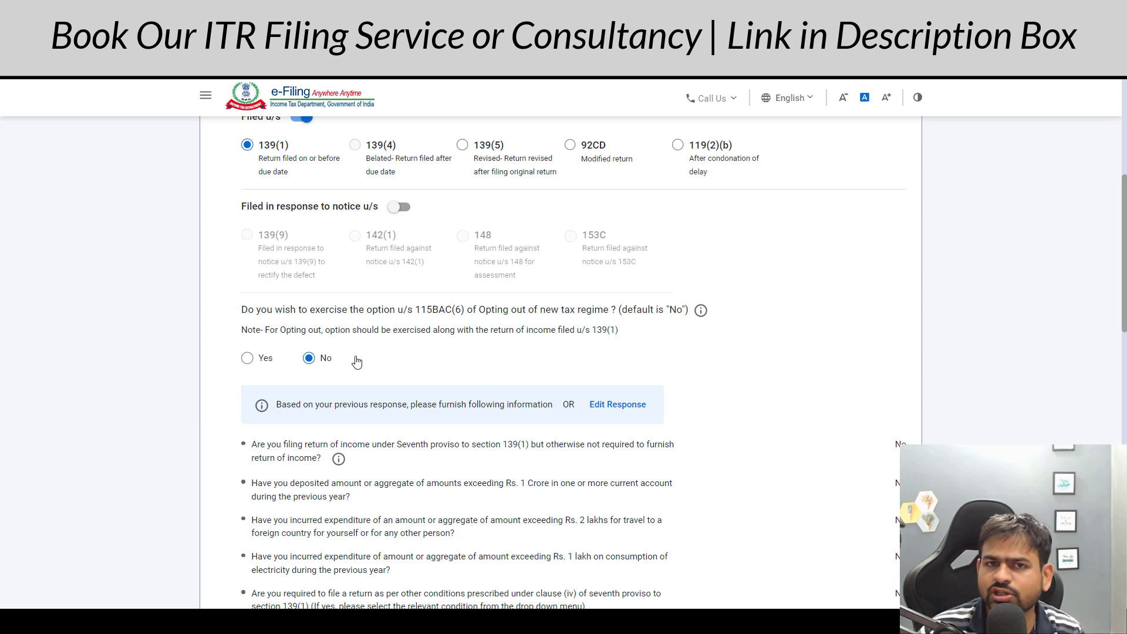
{"action": "scroll", "coordinate": [387, 362], "scroll_direction": "down", "scroll_amount": 2}
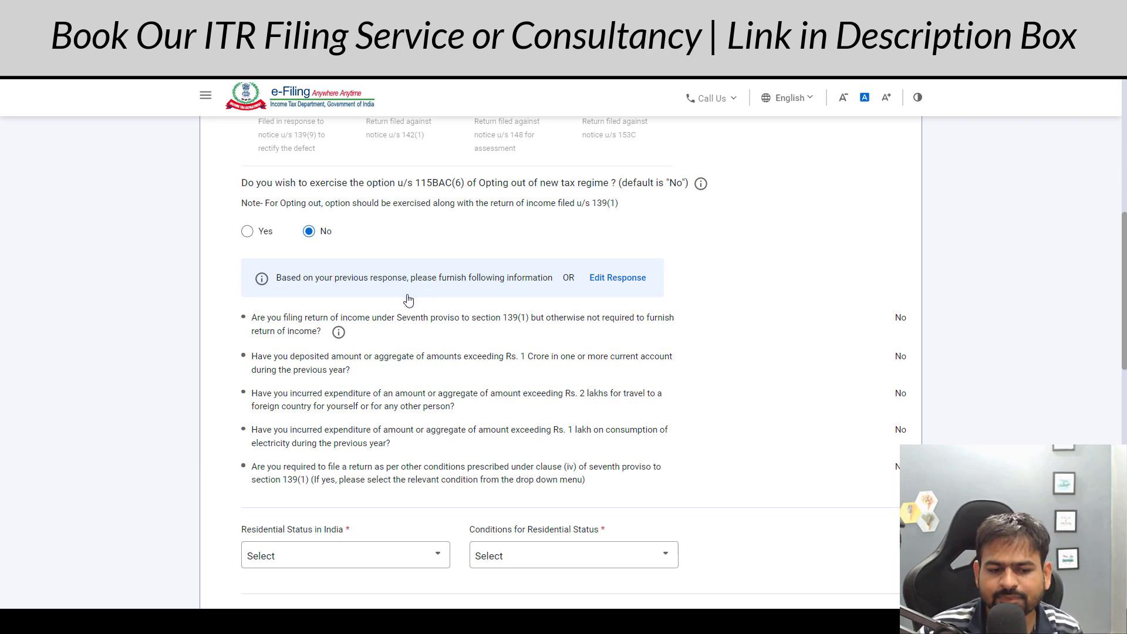
{"action": "scroll", "coordinate": [408, 303], "scroll_direction": "down", "scroll_amount": 4}
{"action": "scroll", "coordinate": [397, 301], "scroll_direction": "down", "scroll_amount": 2}
{"action": "left_click", "coordinate": [322, 177]}
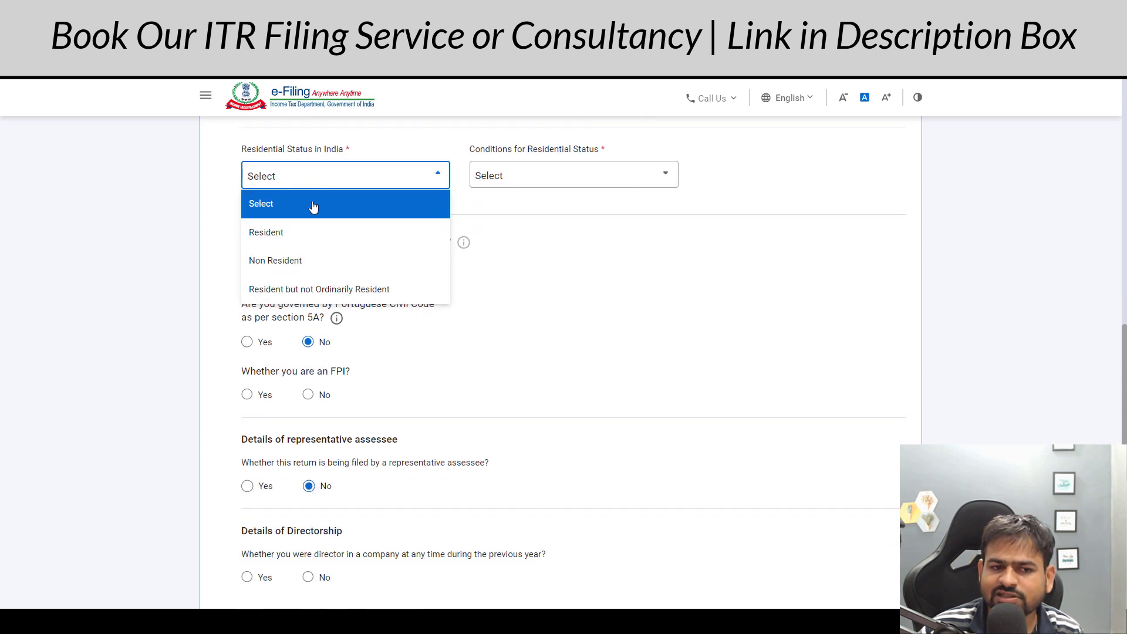
{"action": "left_click", "coordinate": [316, 235]}
{"action": "left_click", "coordinate": [533, 178]}
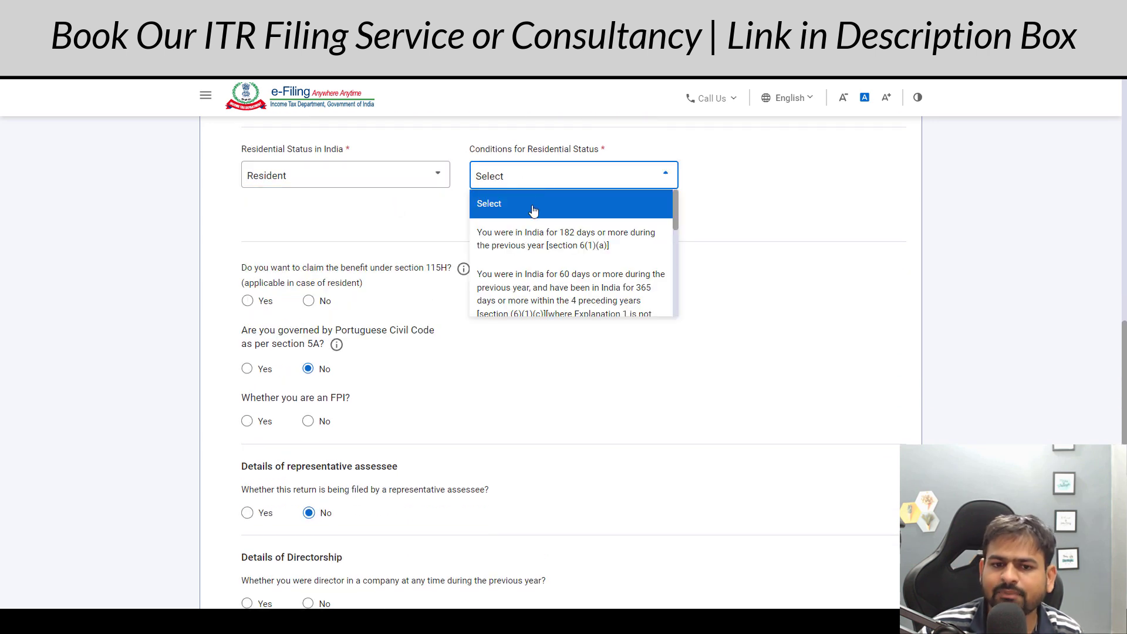
{"action": "left_click", "coordinate": [525, 253]}
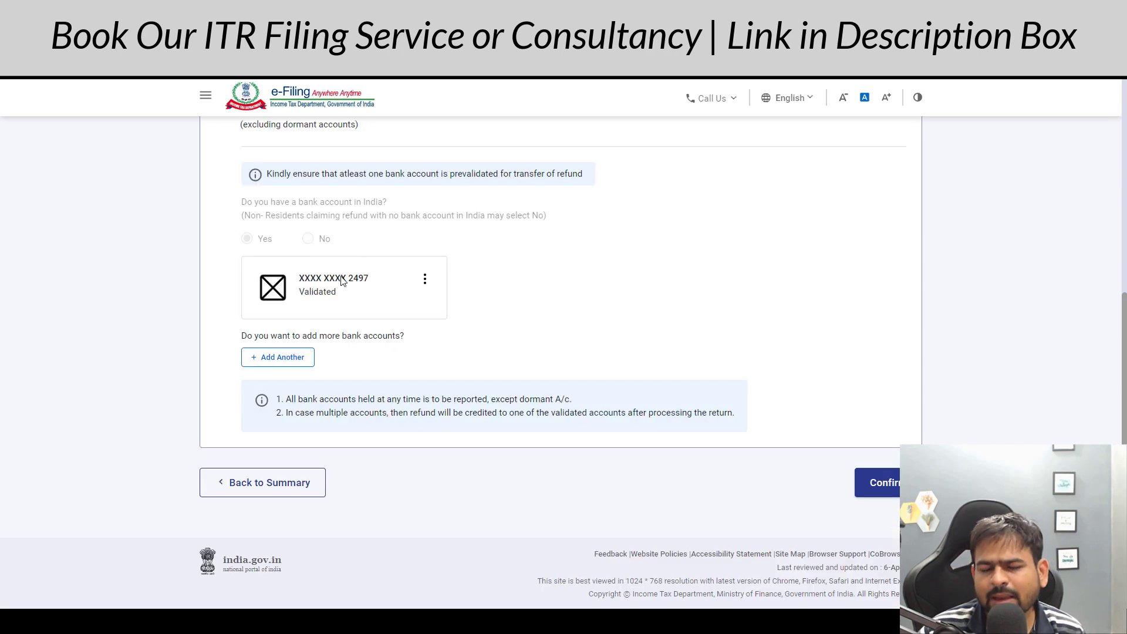
{"action": "left_click", "coordinate": [877, 483]}
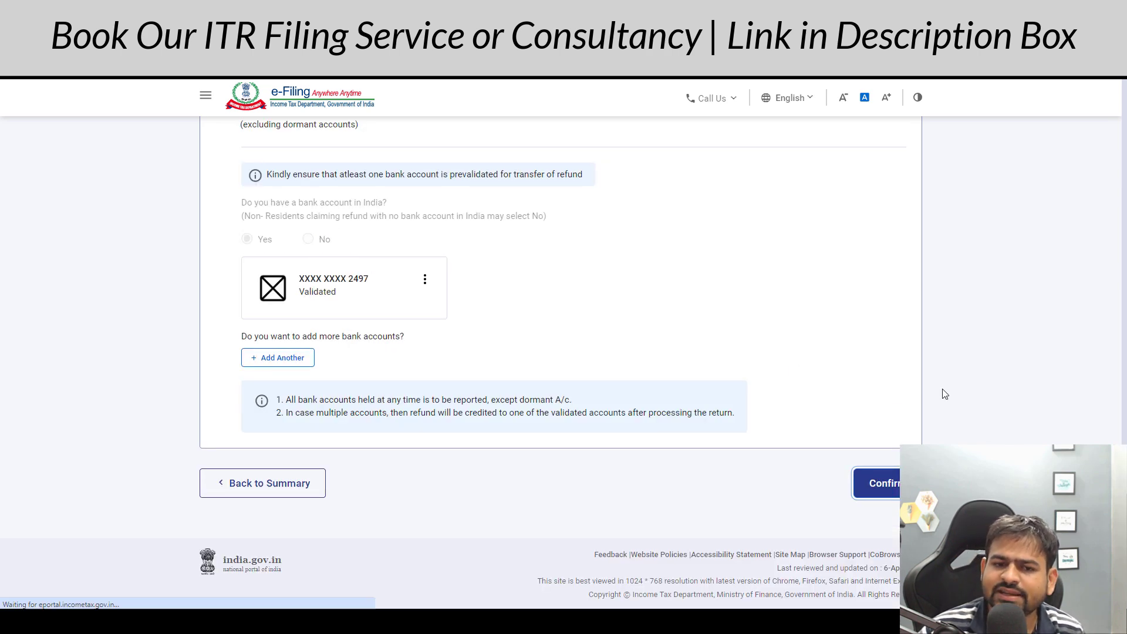
Step: Open Schedule Capital Gains from the Schedules Summary and acknowledge the note about quarterly interest computation
{"action": "left_click_drag", "start_coordinate": [1124, 210], "coordinate": [471, 279]}
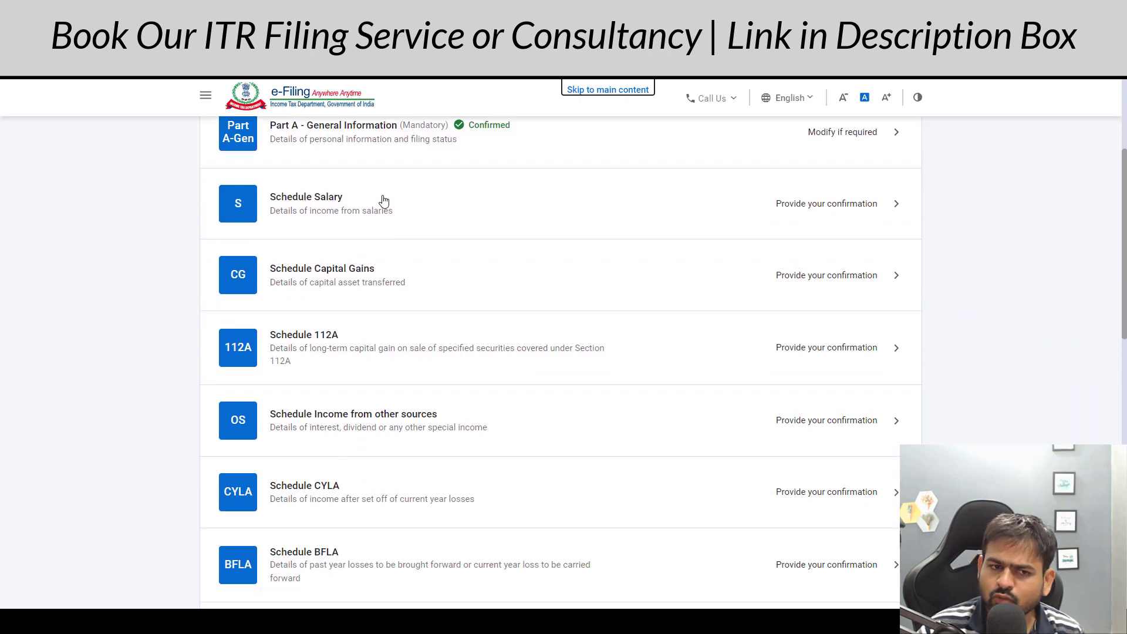
{"action": "left_click", "coordinate": [570, 286]}
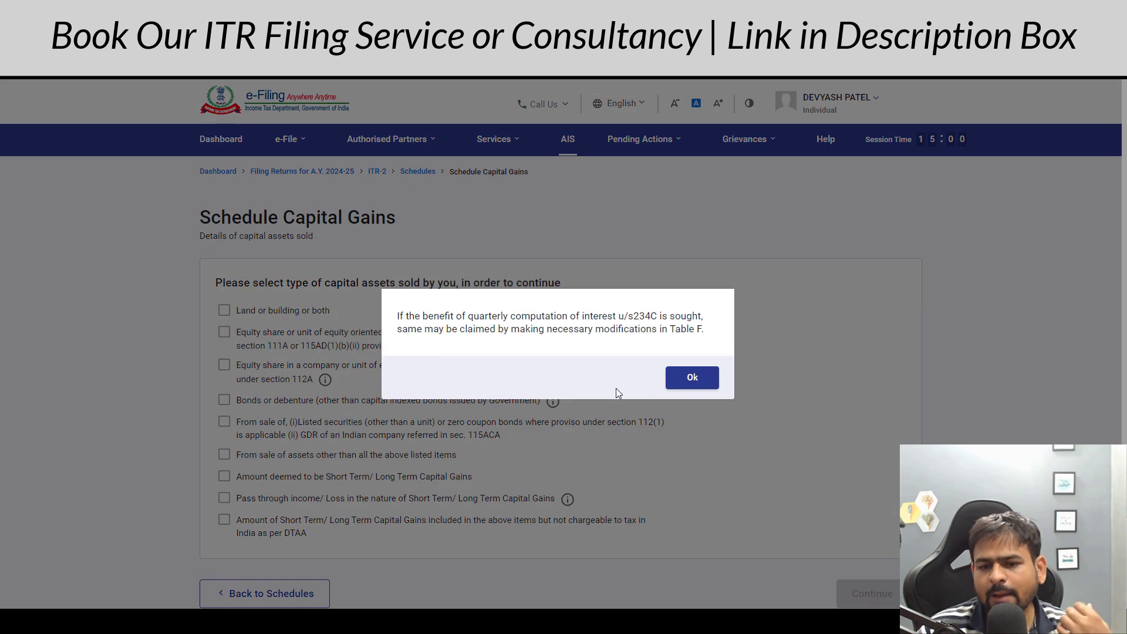
{"action": "left_click", "coordinate": [676, 383]}
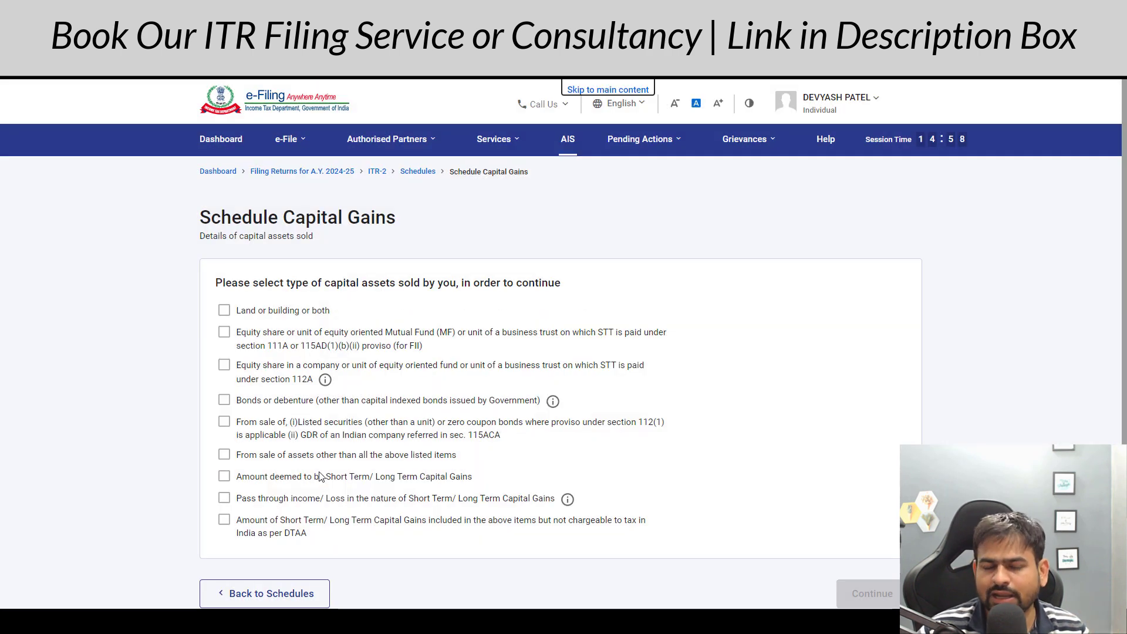
Step: Switch to the capital gains workbook in Excel and examine the short-term and long-term sections of the Summary sheet
{"action": "left_click", "coordinate": [270, 621]}
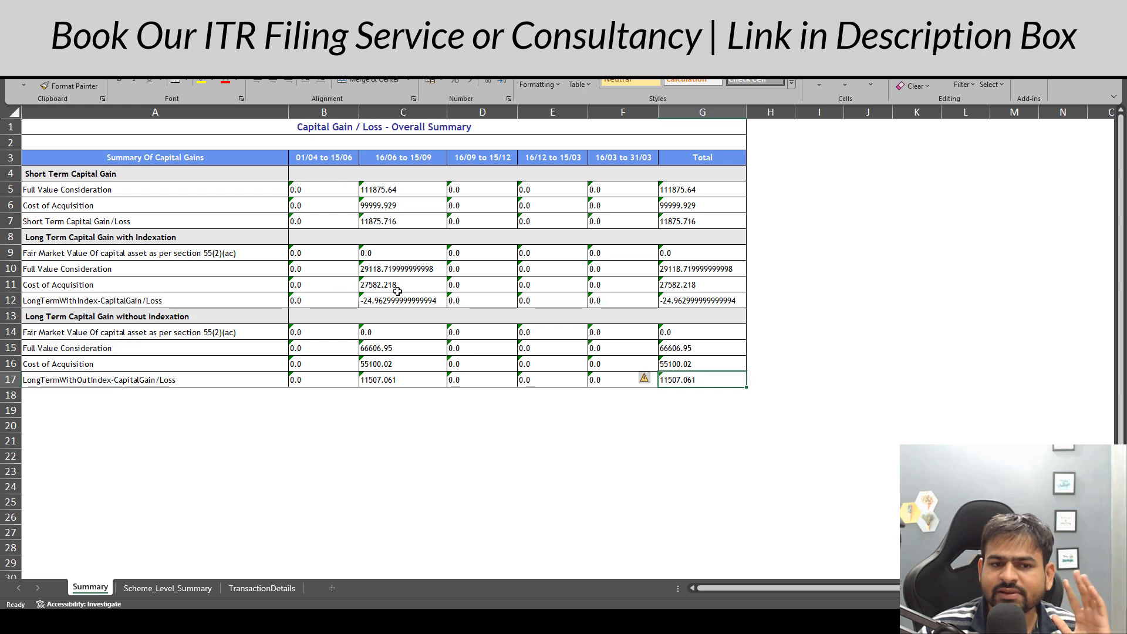
{"action": "left_click", "coordinate": [411, 191]}
{"action": "left_click", "coordinate": [140, 194]}
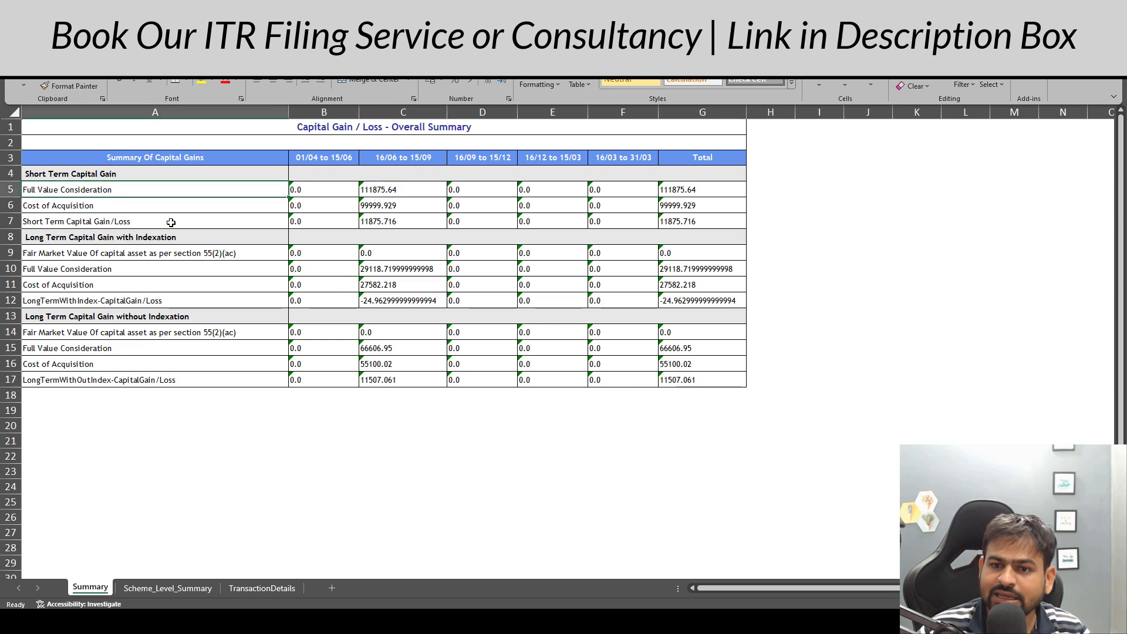
{"action": "left_click", "coordinate": [251, 273]}
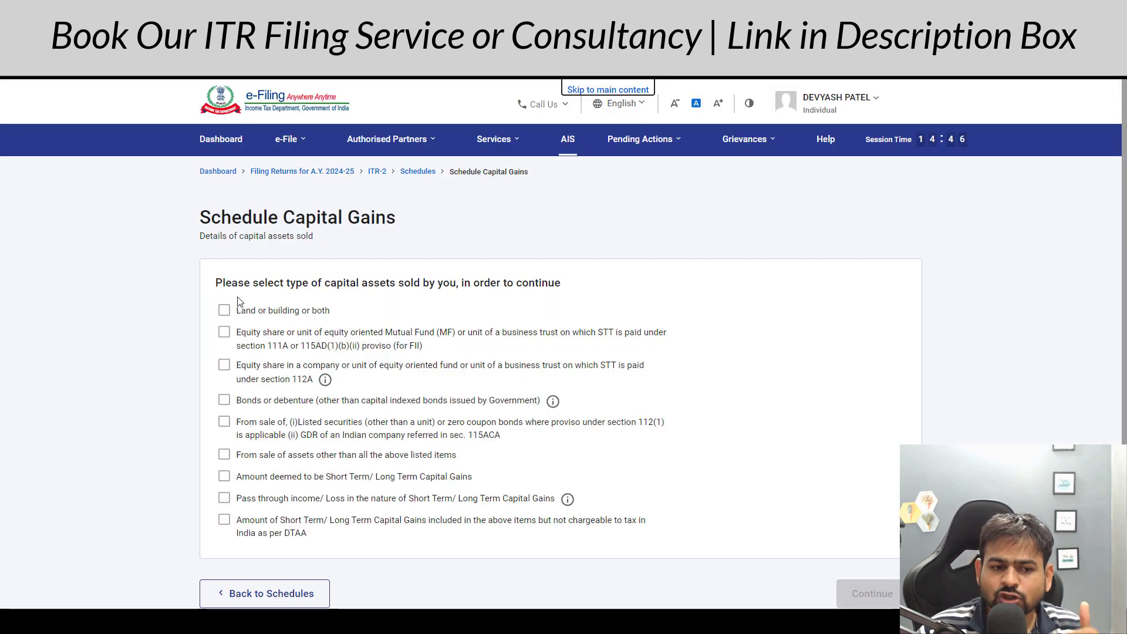
Step: Select section 111A equity/MF, section 112A equity/MF and sale of other assets as the asset types sold, and continue
{"action": "left_click_drag", "start_coordinate": [247, 346], "coordinate": [322, 351]}
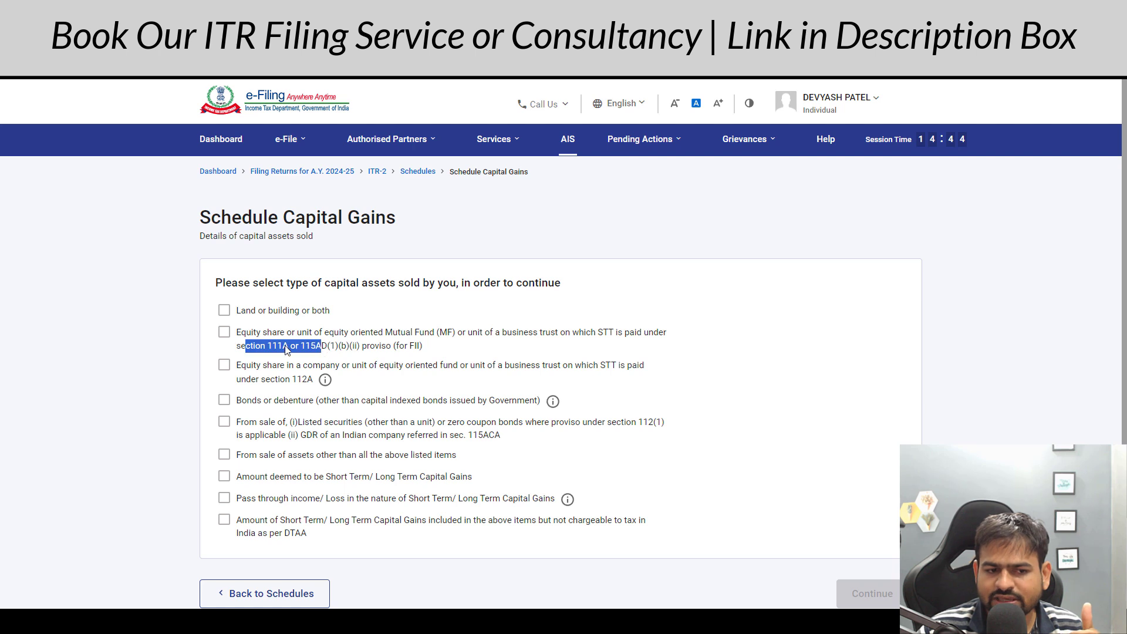
{"action": "left_click", "coordinate": [226, 336]}
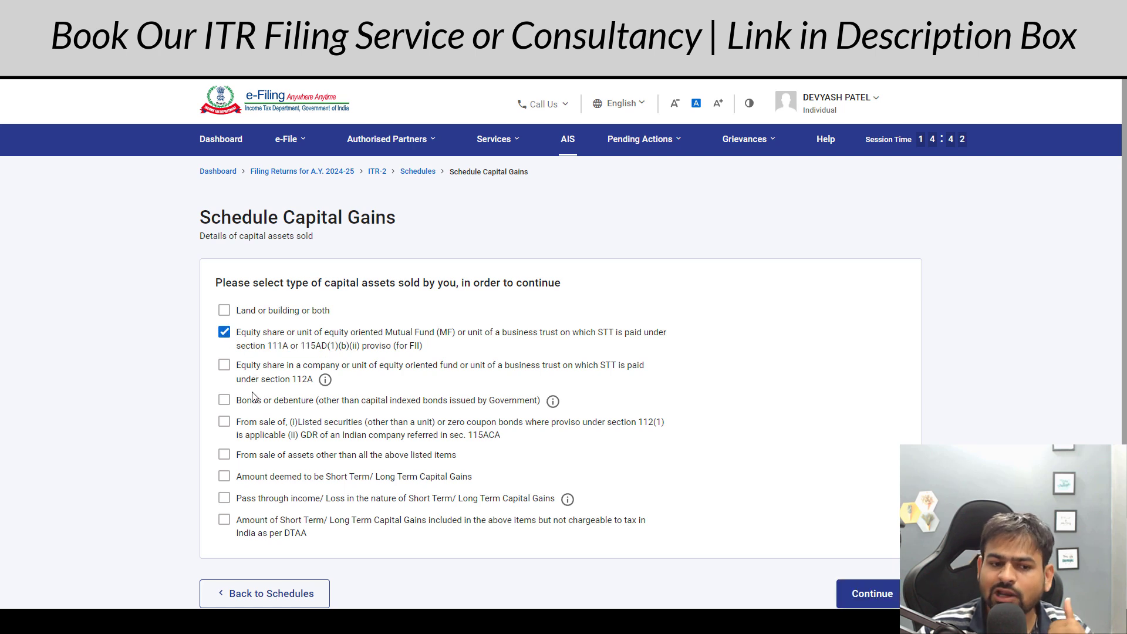
{"action": "left_click_drag", "start_coordinate": [261, 379], "coordinate": [316, 382]}
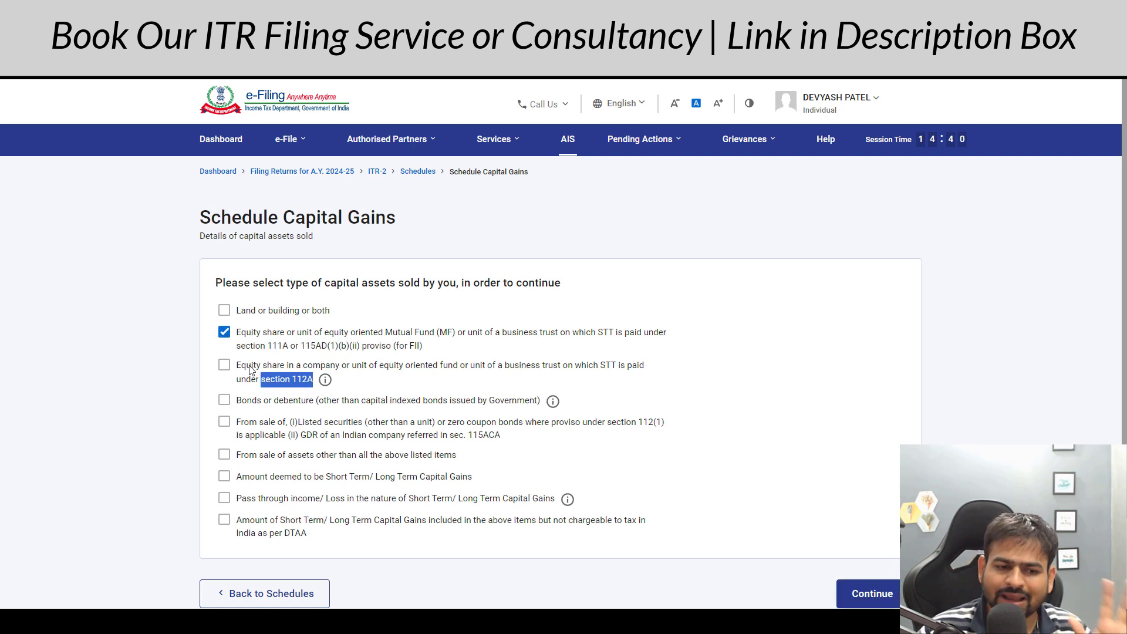
{"action": "left_click", "coordinate": [225, 366]}
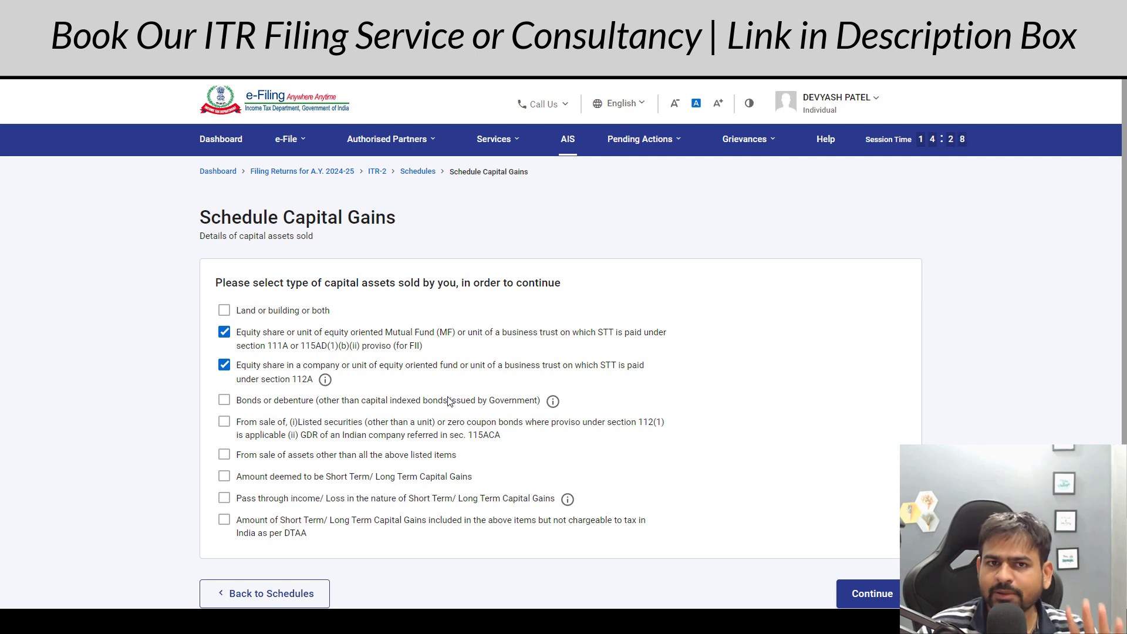
{"action": "scroll", "coordinate": [443, 421], "scroll_direction": "down", "scroll_amount": 2}
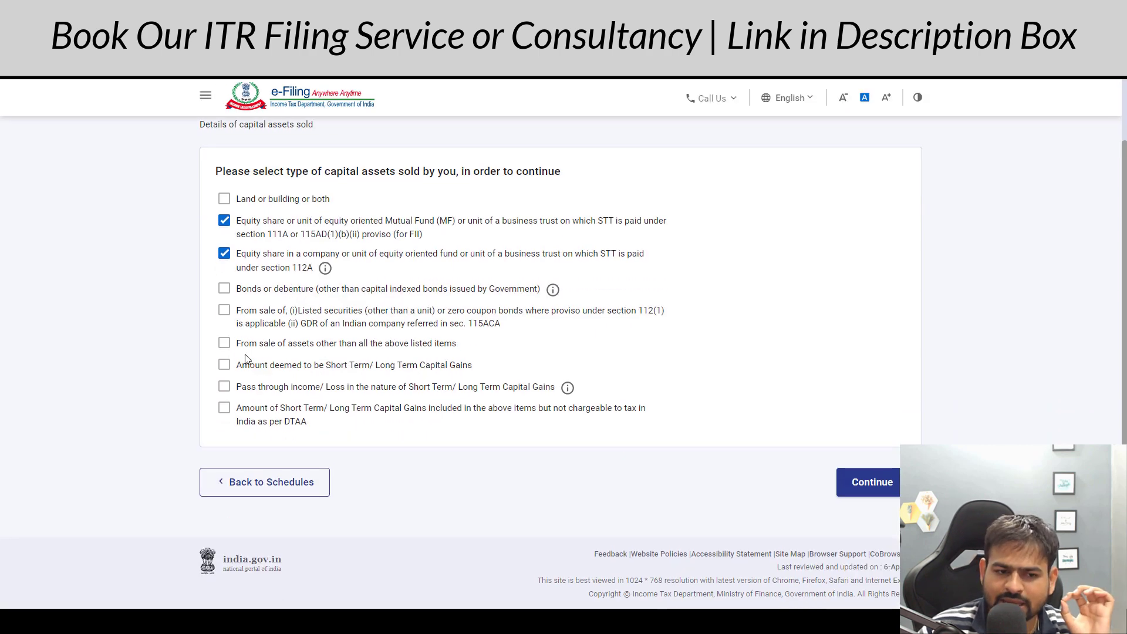
{"action": "left_click_drag", "start_coordinate": [249, 345], "coordinate": [428, 356]}
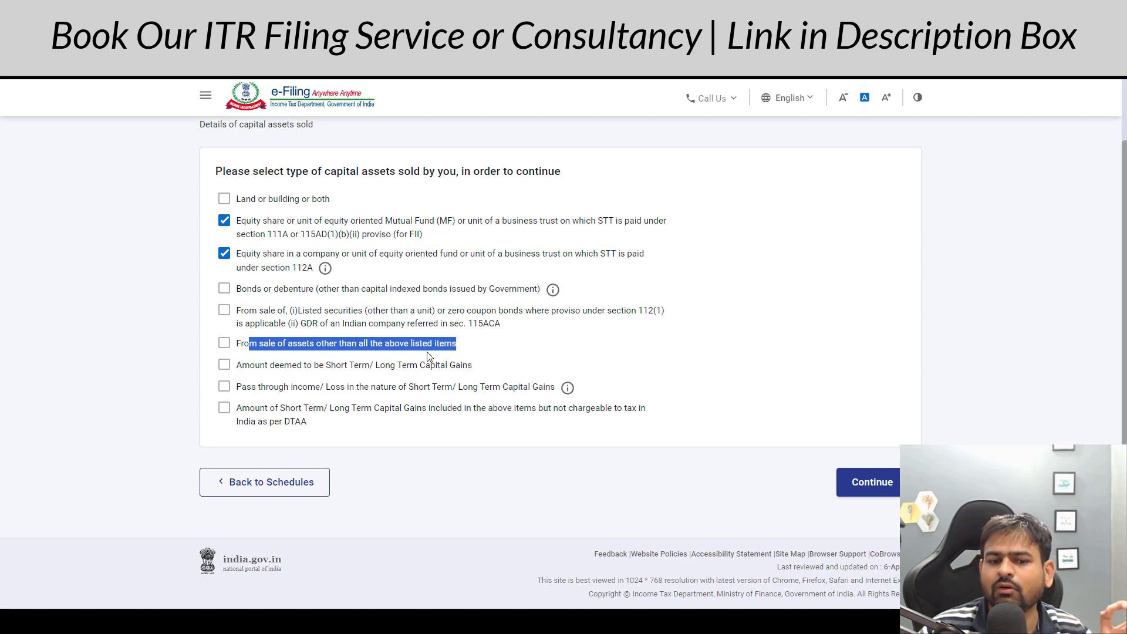
{"action": "left_click", "coordinate": [229, 347]}
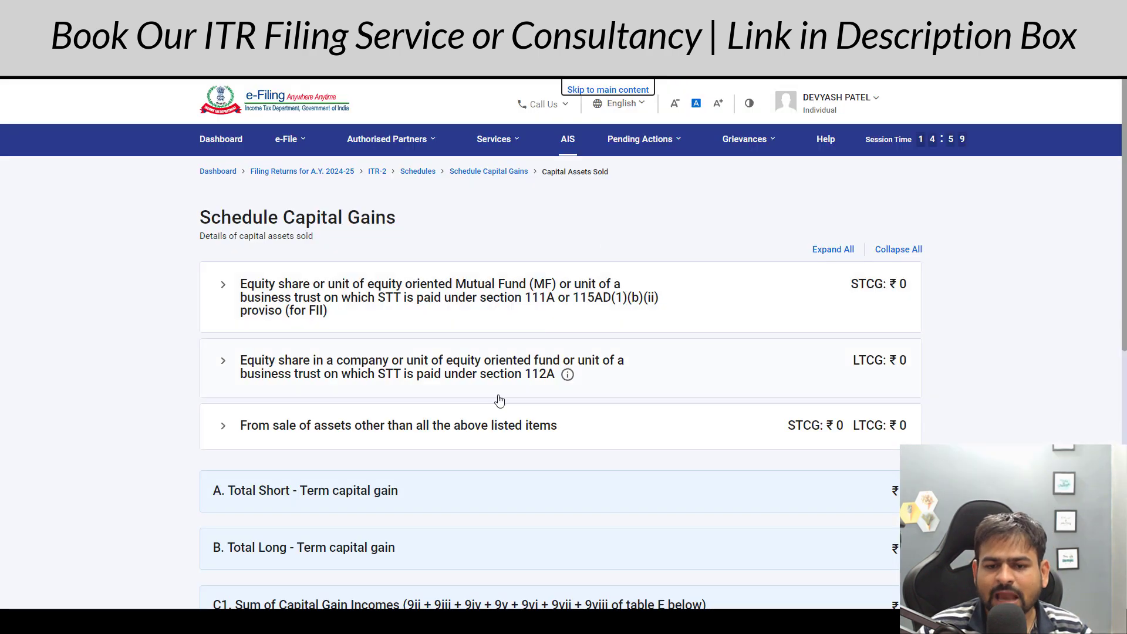
Step: Start adding sale details for the section 111A or 115AD category, with Section 111A selected
{"action": "left_click", "coordinate": [235, 303]}
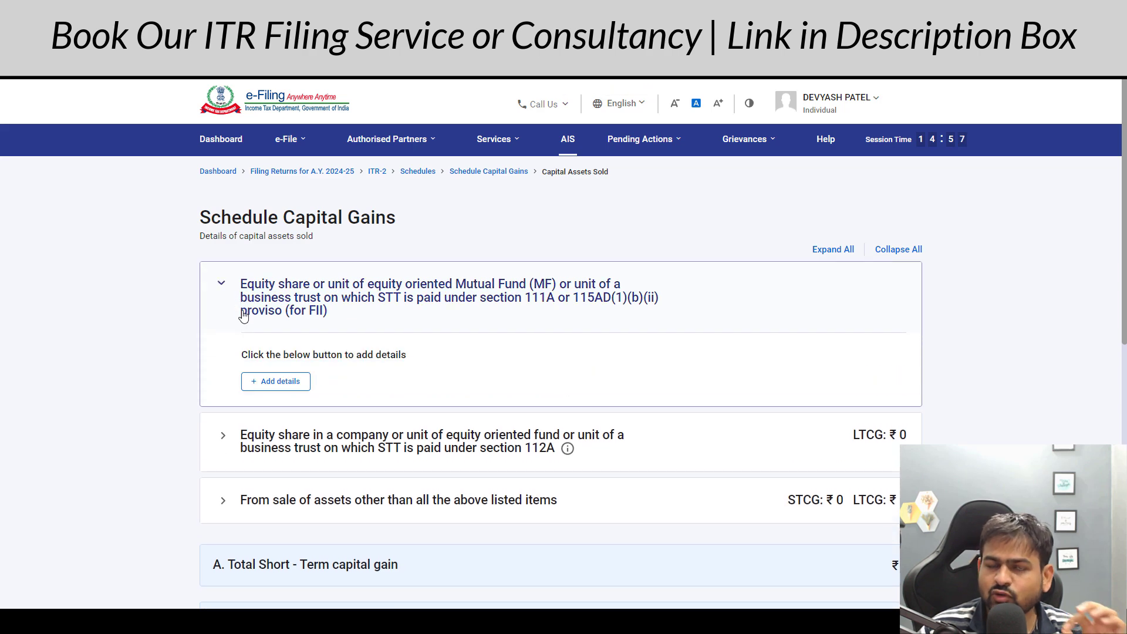
{"action": "left_click", "coordinate": [273, 382]}
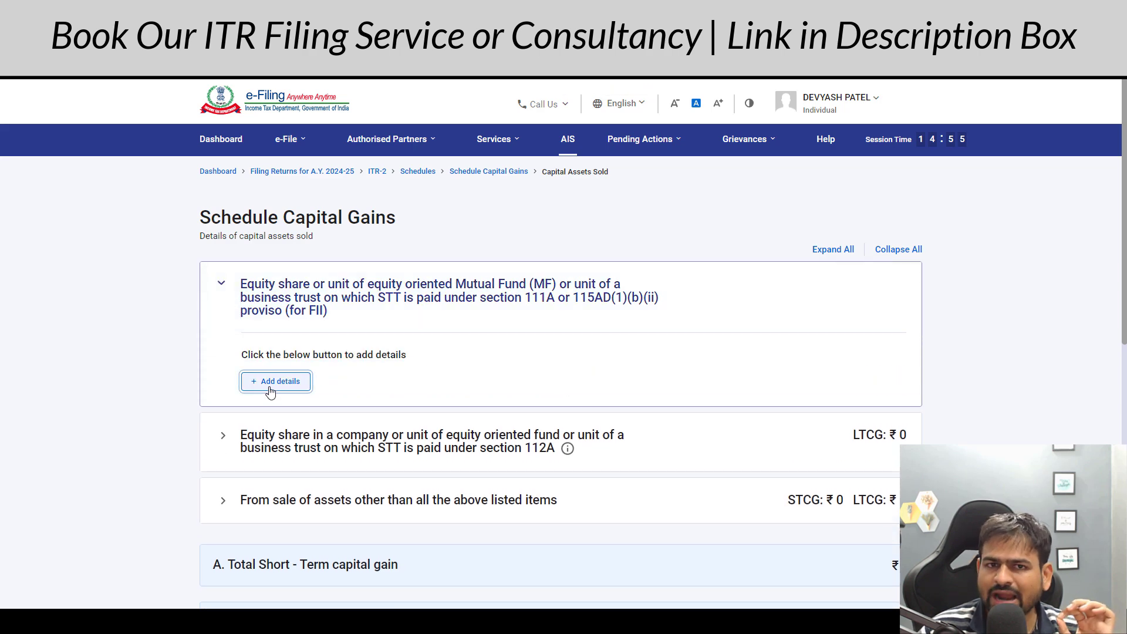
{"action": "left_click", "coordinate": [236, 374]}
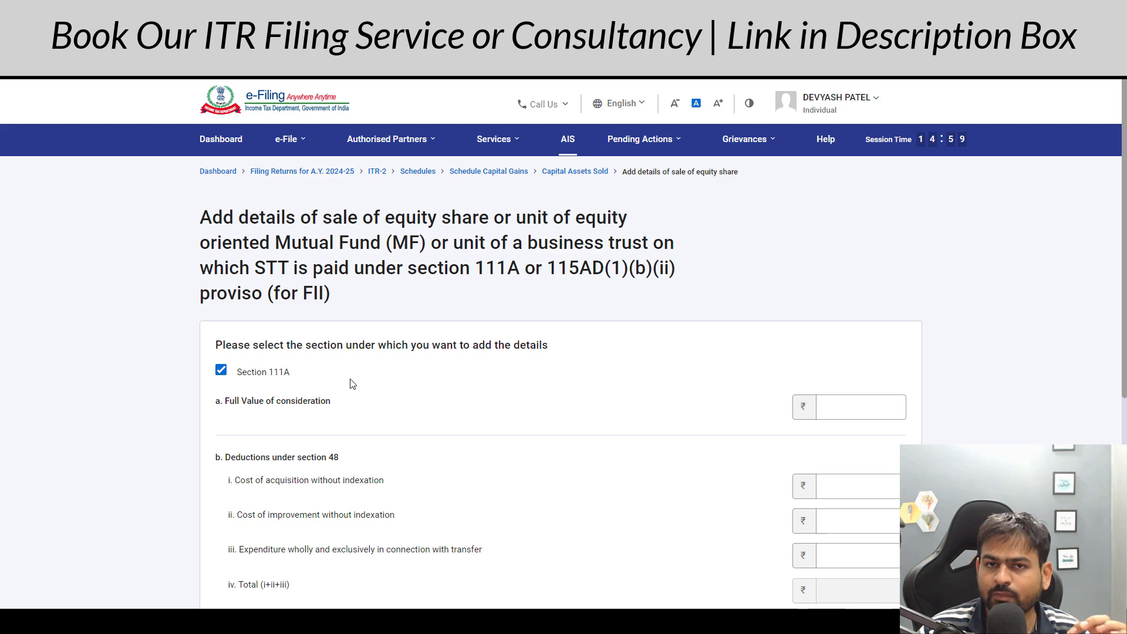
{"action": "scroll", "coordinate": [350, 382], "scroll_direction": "down", "scroll_amount": 2}
{"action": "scroll", "coordinate": [351, 383], "scroll_direction": "down", "scroll_amount": 1}
Step: Enter the workbook's short-term totals under Section 111A: 1,11,875 as full value of consideration and 99,999 as cost of acquisition without indexation
{"action": "left_click_drag", "start_coordinate": [229, 242], "coordinate": [300, 244]}
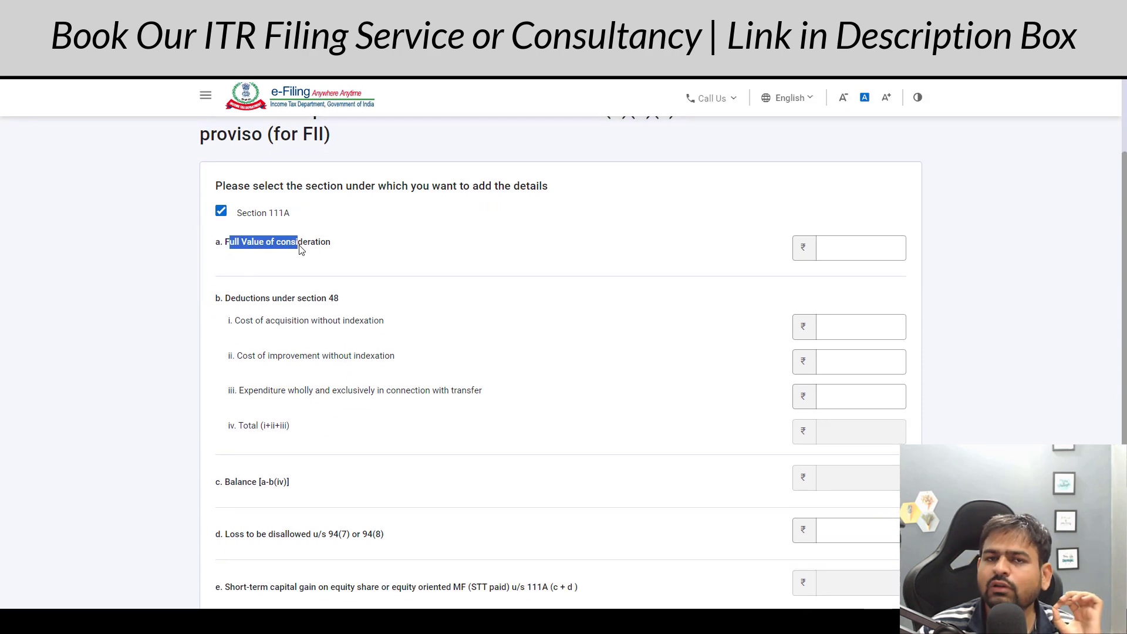
{"action": "left_click", "coordinate": [900, 248]}
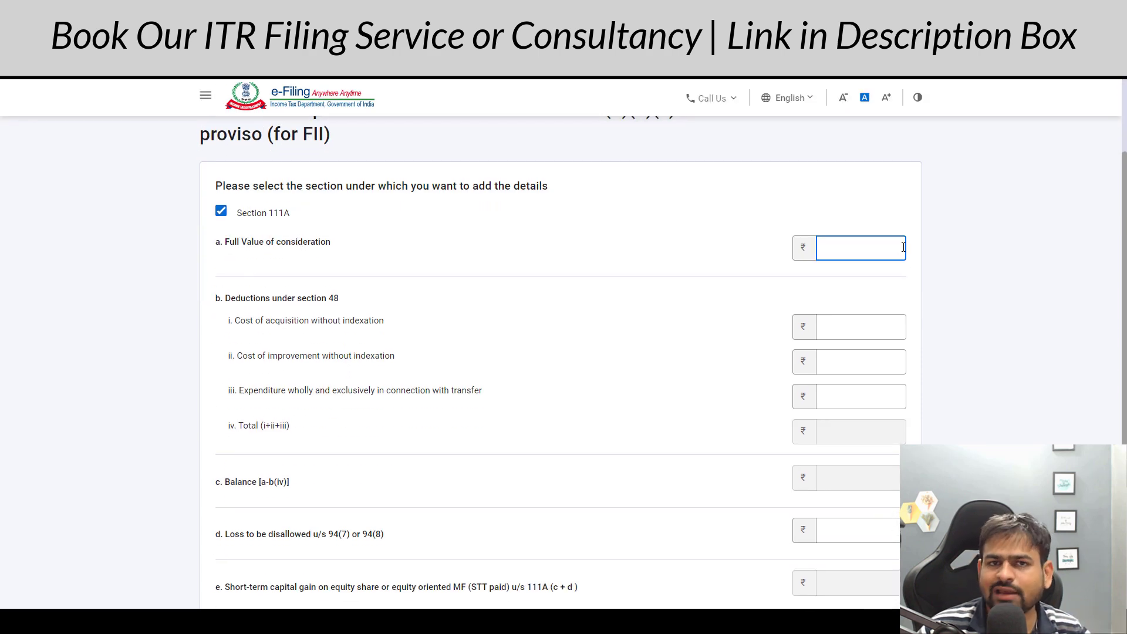
{"action": "key", "text": "alt+Tab"}
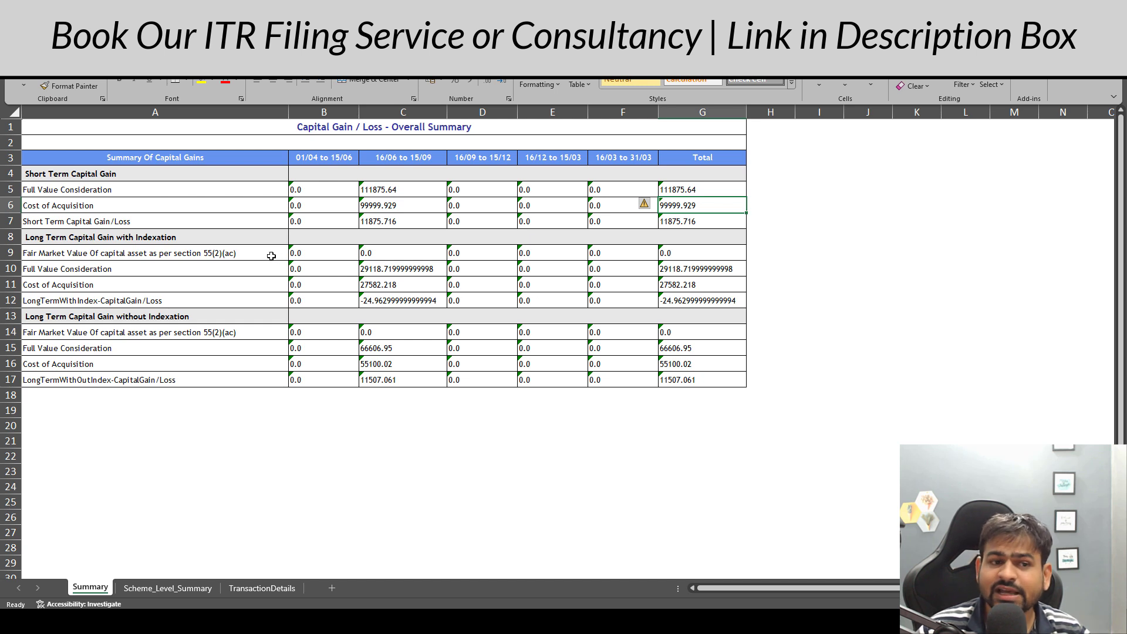
{"action": "left_click", "coordinate": [170, 212]}
{"action": "key", "text": "Up"}
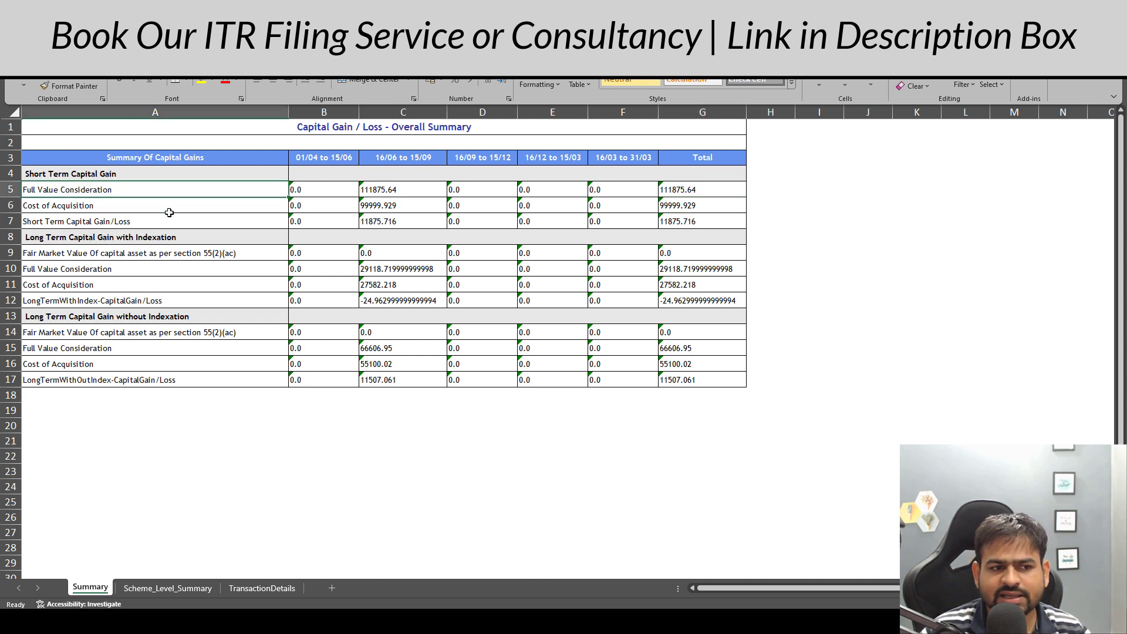
{"action": "key", "text": "Right"}
{"action": "key", "text": "Right"}
{"action": "key", "text": "Right"}
{"action": "key", "text": "Right"}
{"action": "key", "text": "Right"}
{"action": "key", "text": "Right"}
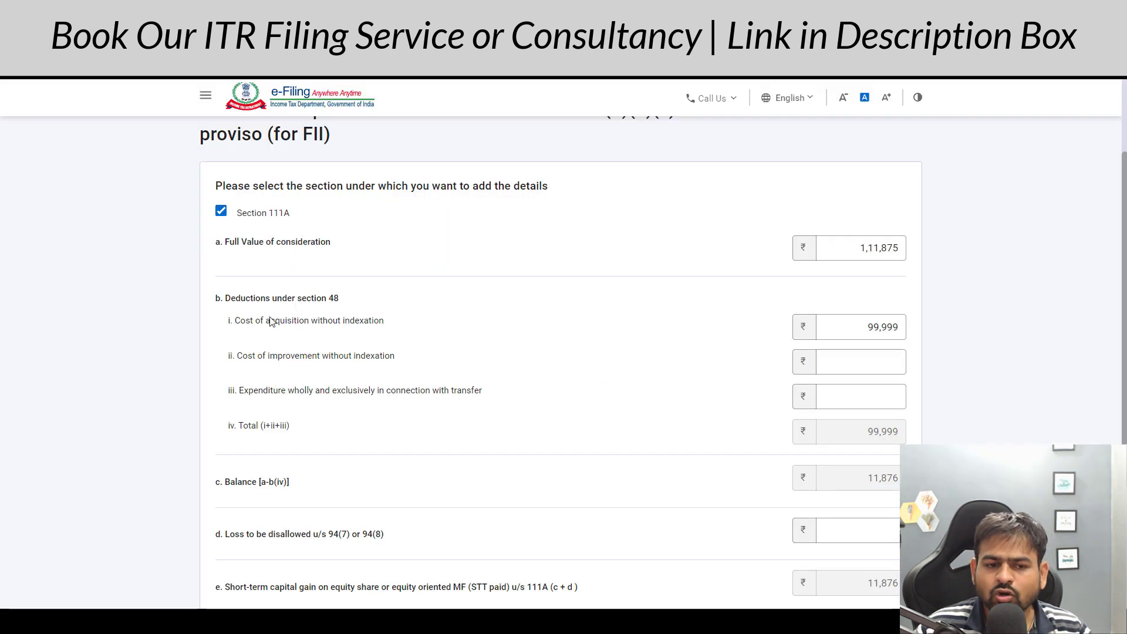
Step: Compare the Section 111A cost of acquisition and balance with the short-term totals in the Excel Summary sheet
{"action": "left_click_drag", "start_coordinate": [271, 321], "coordinate": [418, 325]}
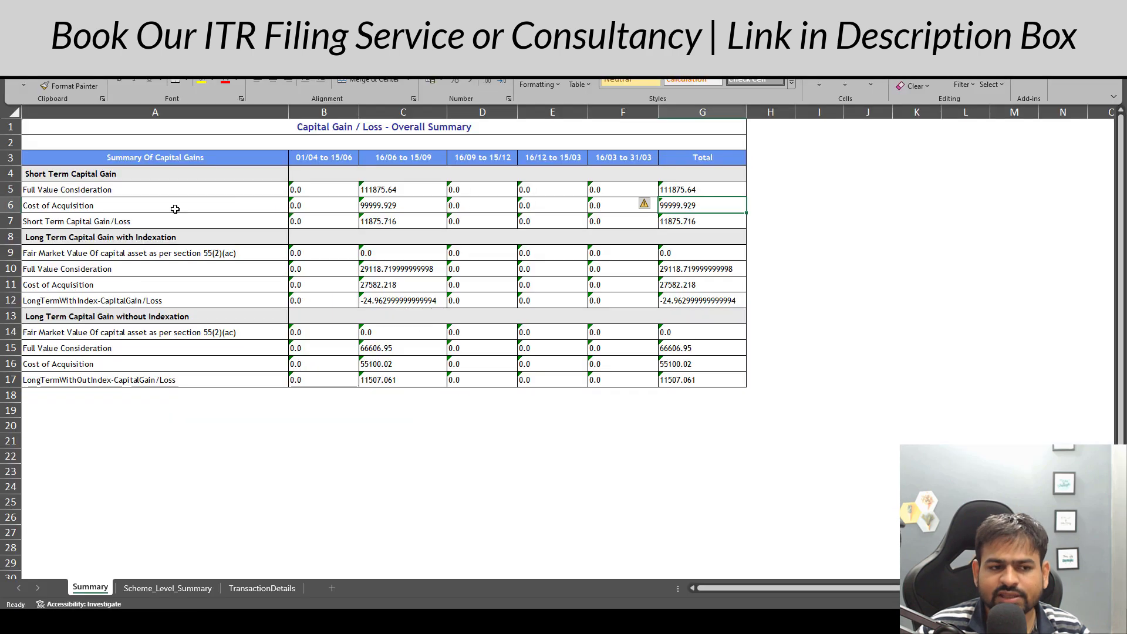
{"action": "left_click", "coordinate": [110, 208]}
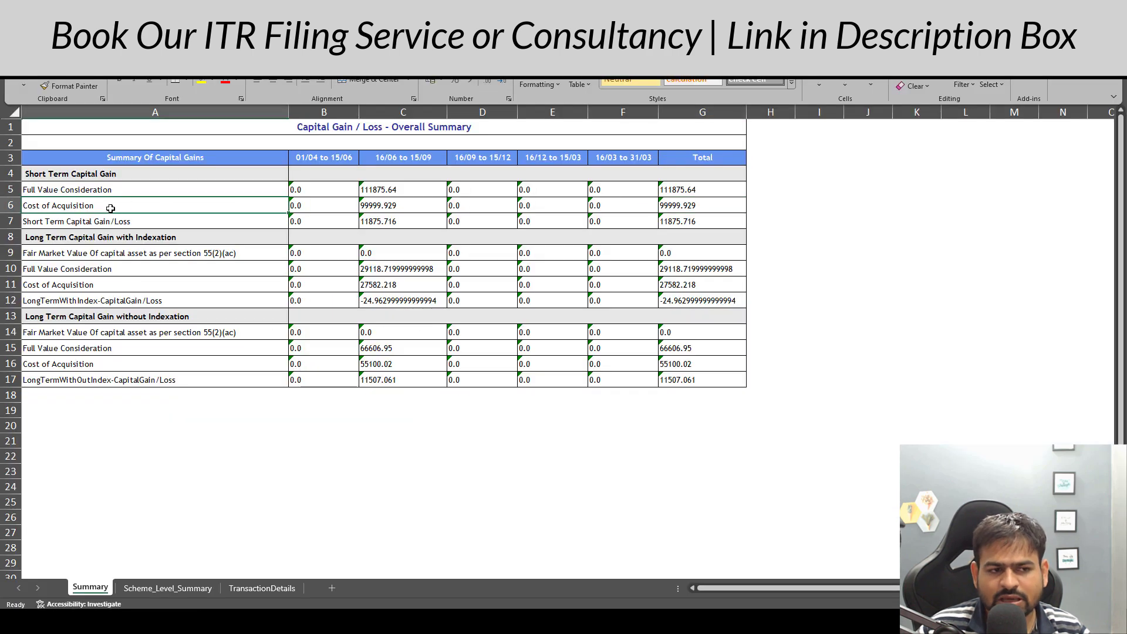
{"action": "left_click", "coordinate": [666, 207]}
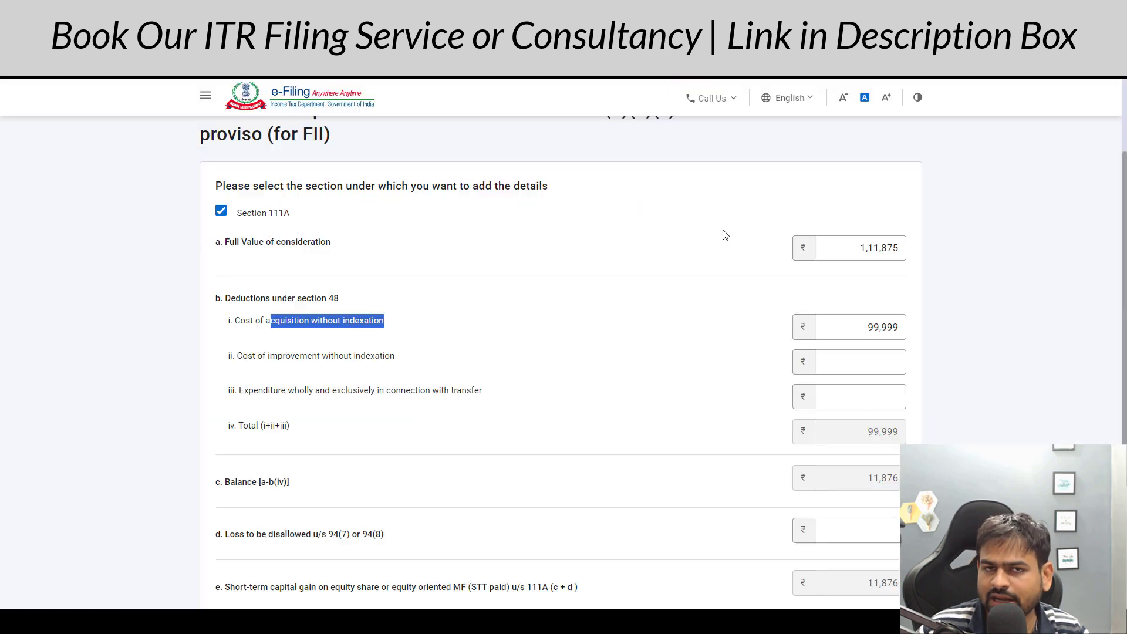
{"action": "left_click_drag", "start_coordinate": [851, 327], "coordinate": [901, 362]}
{"action": "scroll", "coordinate": [910, 340], "scroll_direction": "down", "scroll_amount": 2}
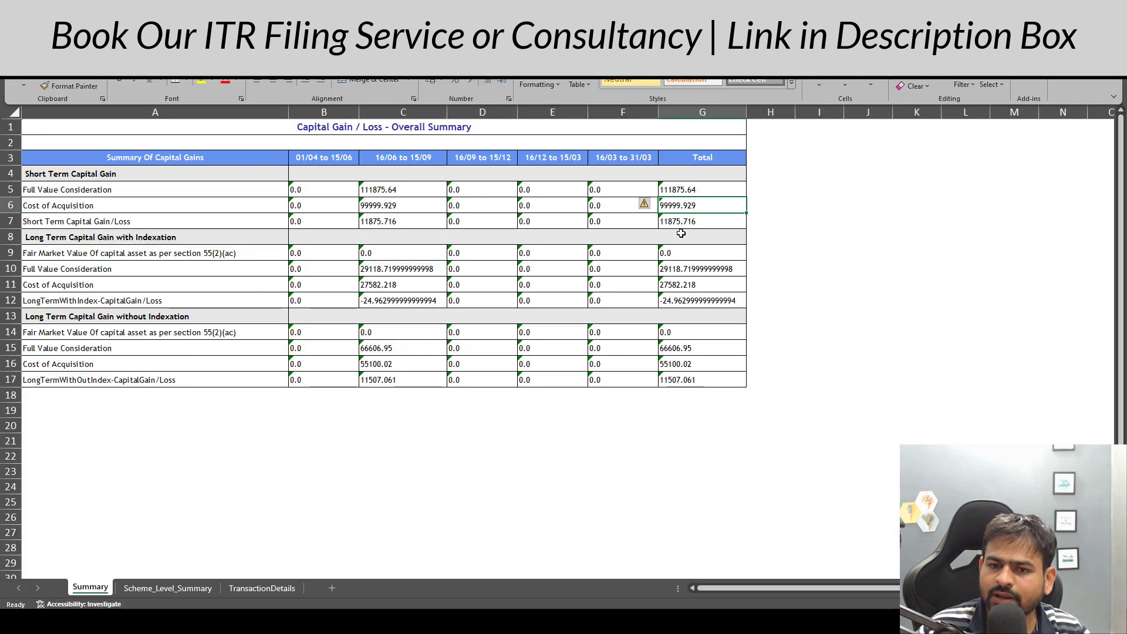
{"action": "left_click", "coordinate": [699, 221]}
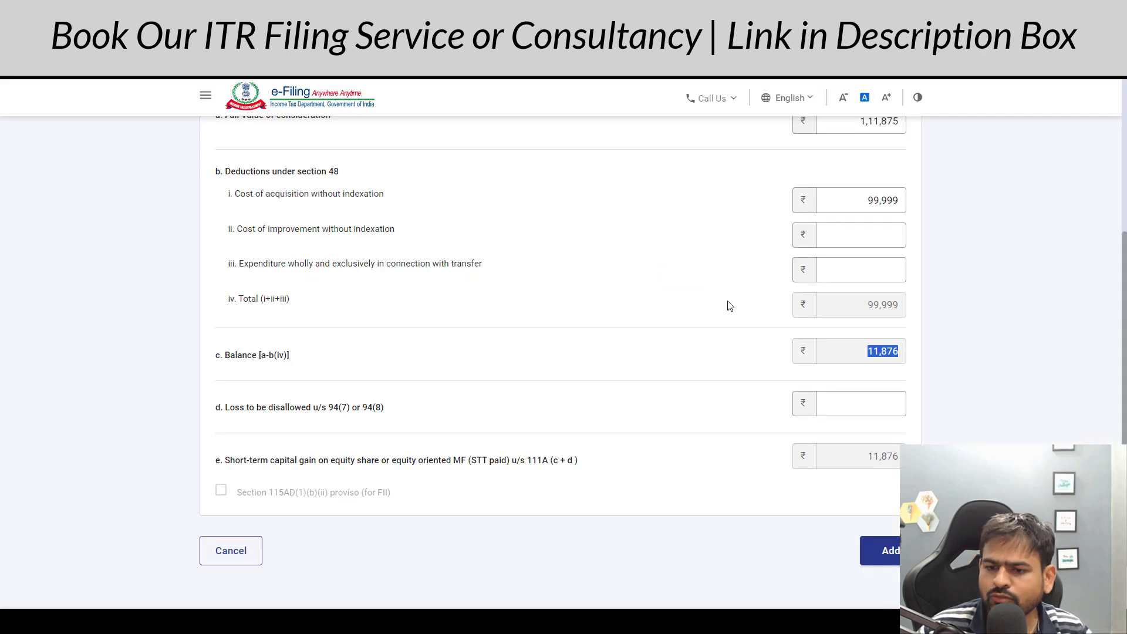
Step: Add the Section 111A details to the capital gains schedule
{"action": "scroll", "coordinate": [731, 305], "scroll_direction": "down", "scroll_amount": 1}
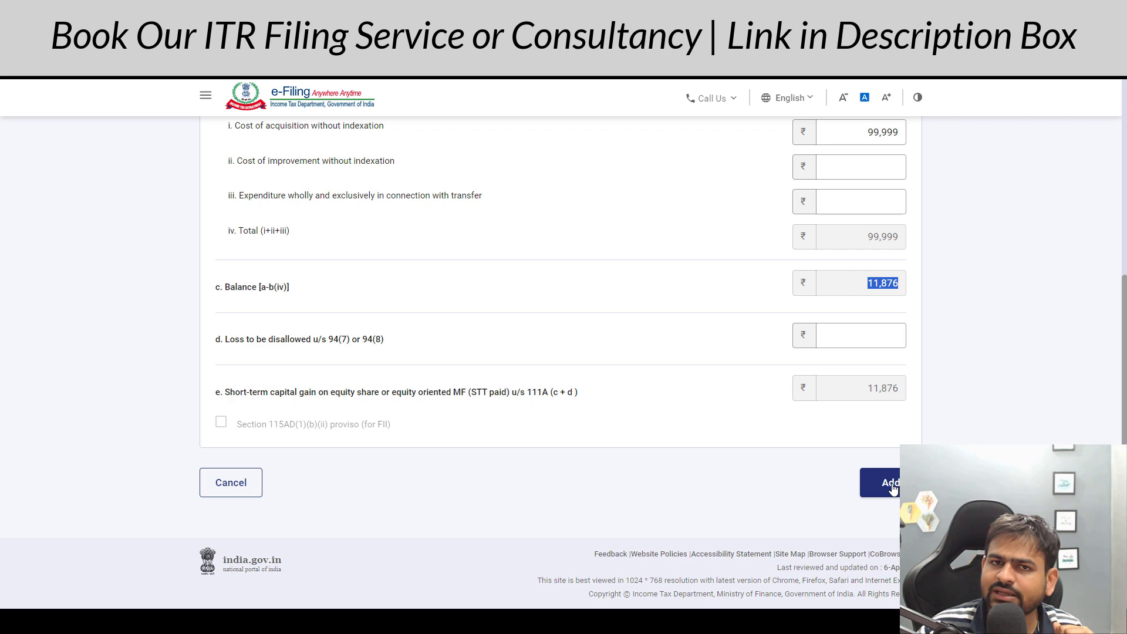
{"action": "left_click", "coordinate": [890, 482]}
{"action": "scroll", "coordinate": [379, 306], "scroll_direction": "down", "scroll_amount": 3}
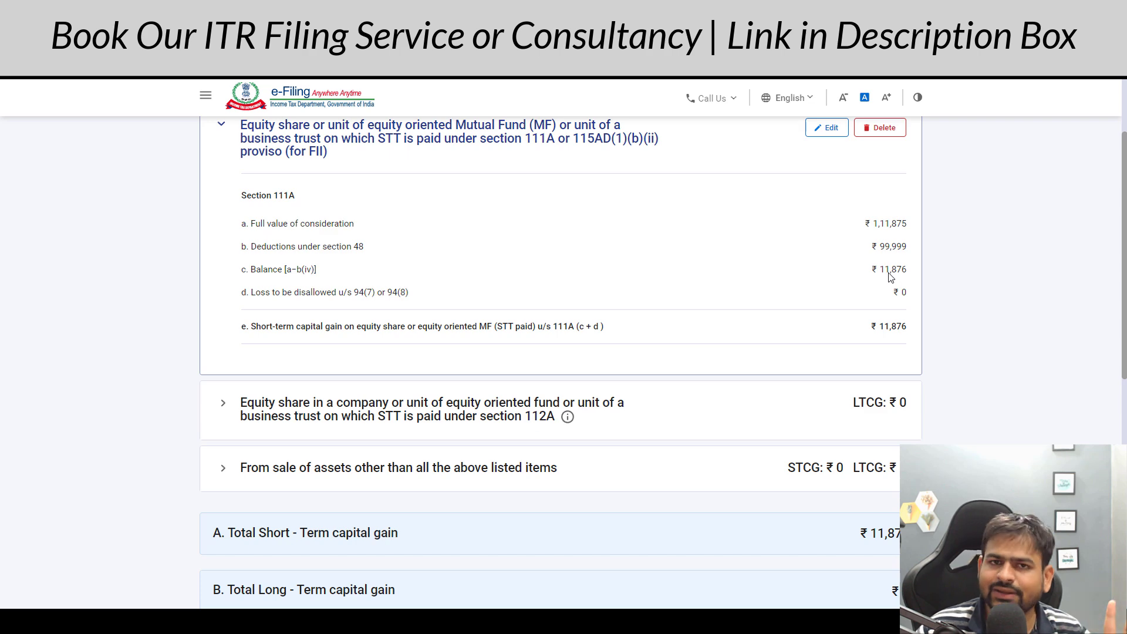
Step: Open Schedule 112A from the section 112A equity category and start adding a share/unit entry
{"action": "left_click", "coordinate": [447, 411]}
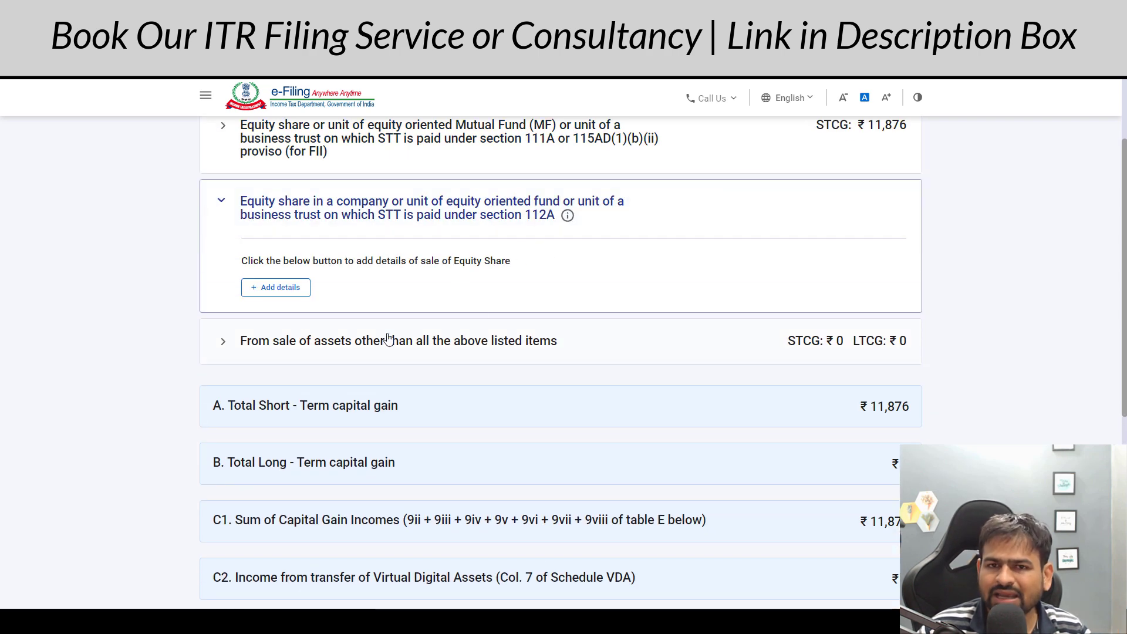
{"action": "left_click", "coordinate": [267, 293]}
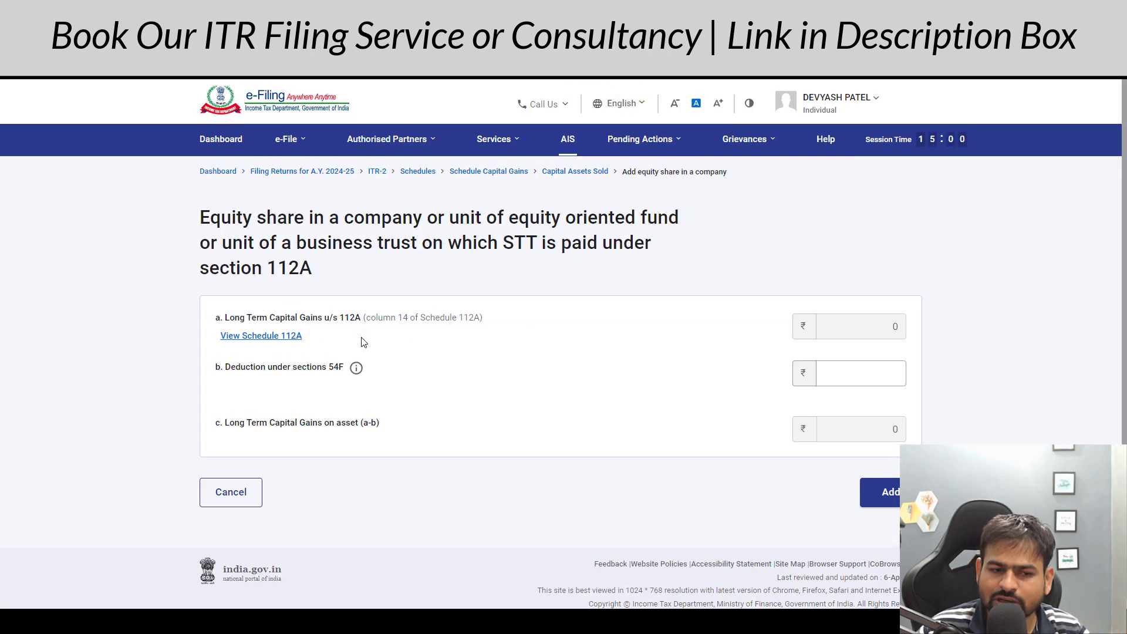
{"action": "left_click", "coordinate": [274, 339]}
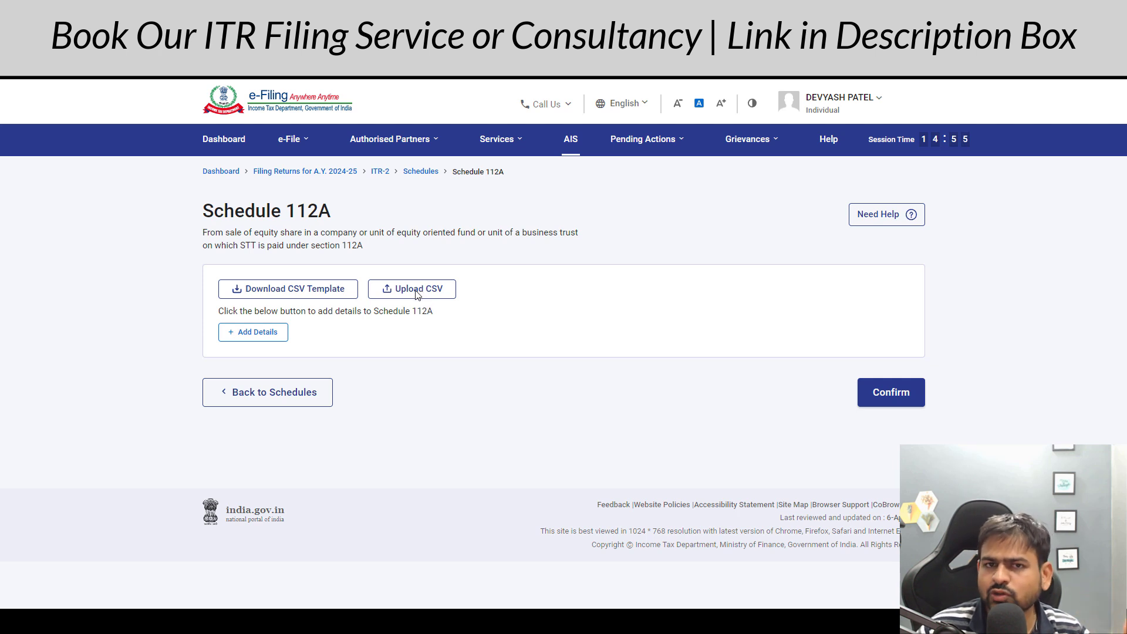
{"action": "left_click", "coordinate": [246, 333]}
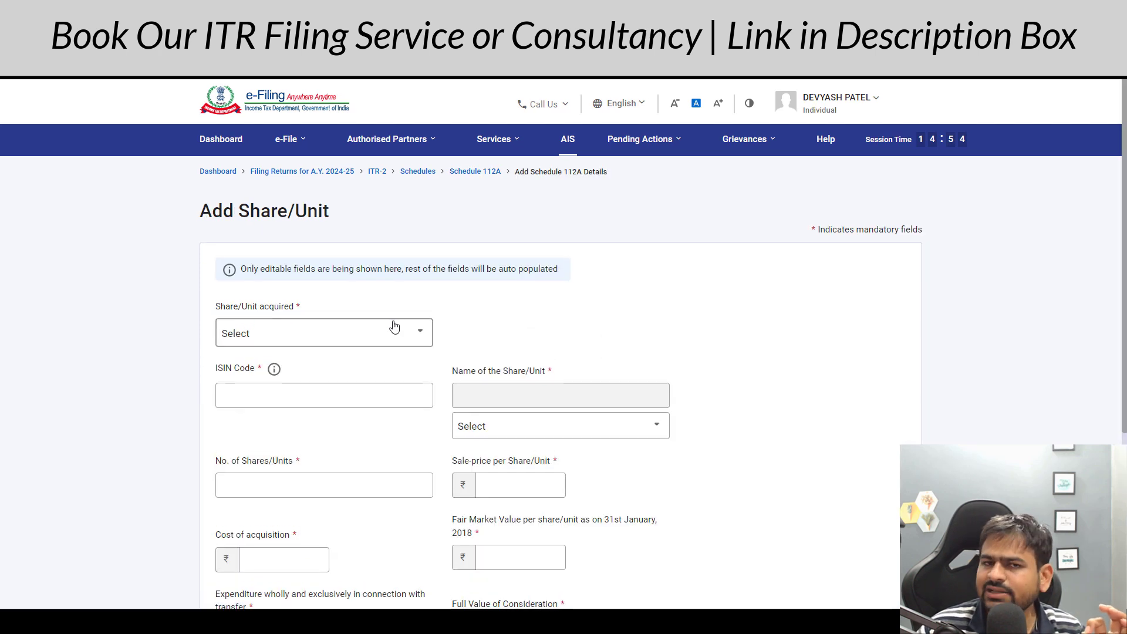
Step: Set the share/unit acquisition period to After 31st January, 2018 and ready the entry's cost and consideration fields
{"action": "scroll", "coordinate": [396, 327], "scroll_direction": "down", "scroll_amount": 3}
{"action": "left_click", "coordinate": [281, 175]}
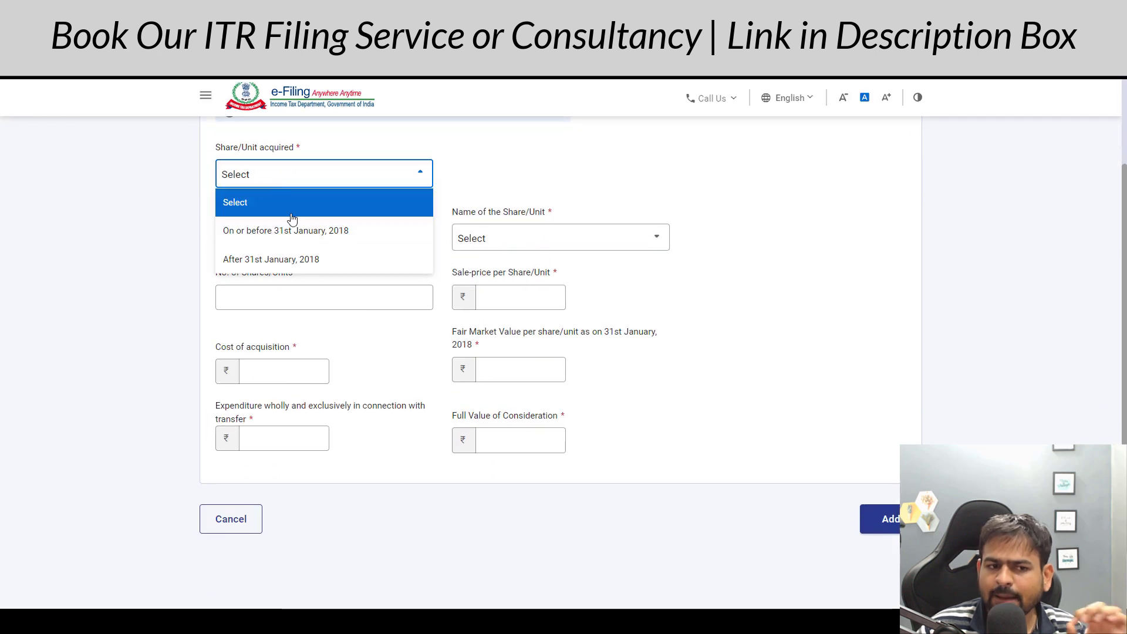
{"action": "left_click", "coordinate": [299, 263]}
{"action": "left_click", "coordinate": [282, 370]}
{"action": "left_click", "coordinate": [505, 438]}
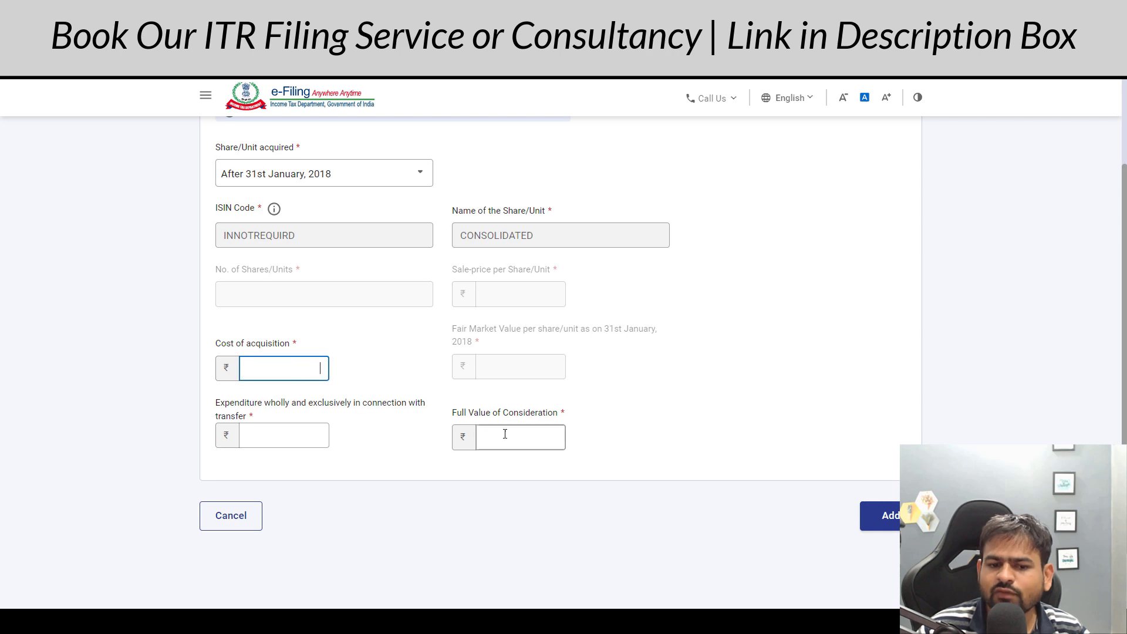
Step: Switch to the Excel workbook and examine the long-term capital gain without indexation section of the Summary sheet
{"action": "key", "text": "alt+Tab"}
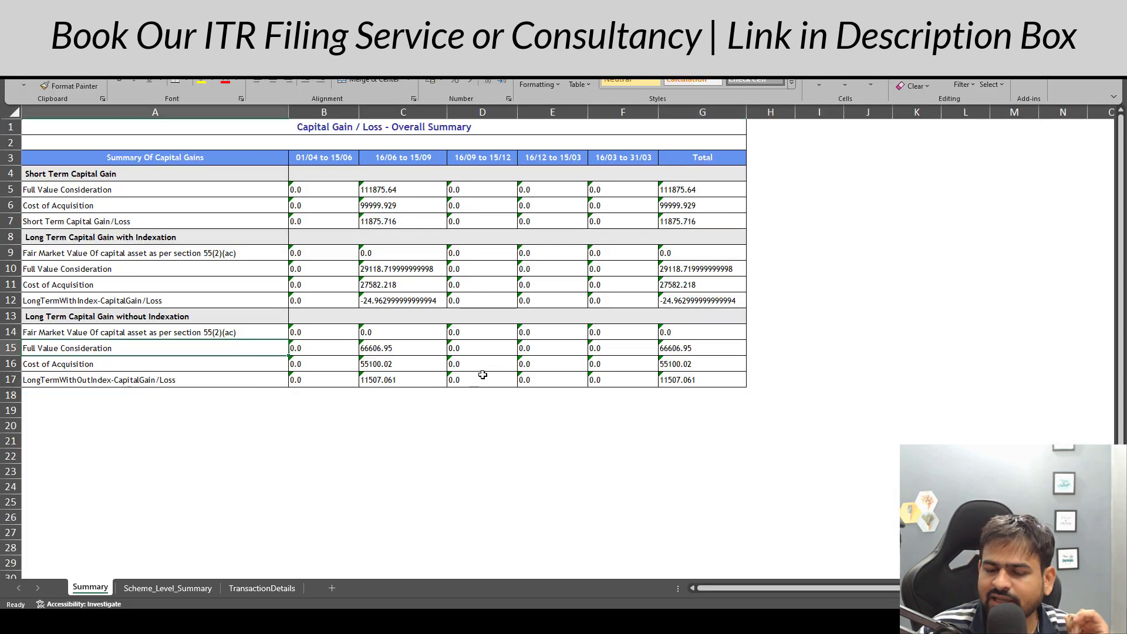
{"action": "key", "text": "Up"}
{"action": "key", "text": "Up"}
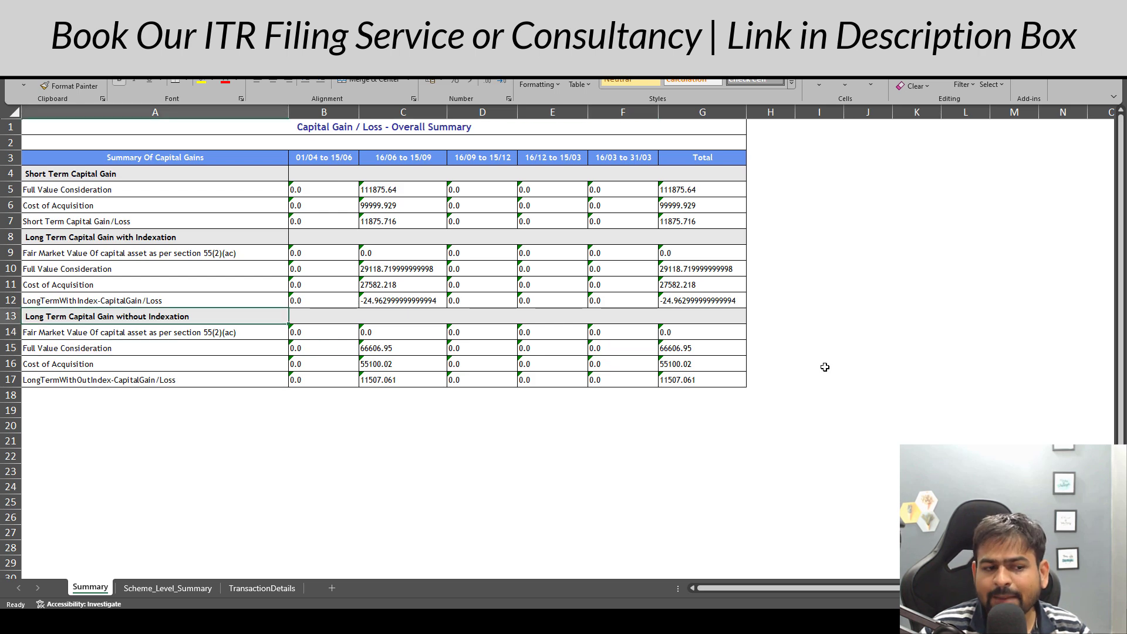
{"action": "key", "text": "Down"}
{"action": "key", "text": "Down"}
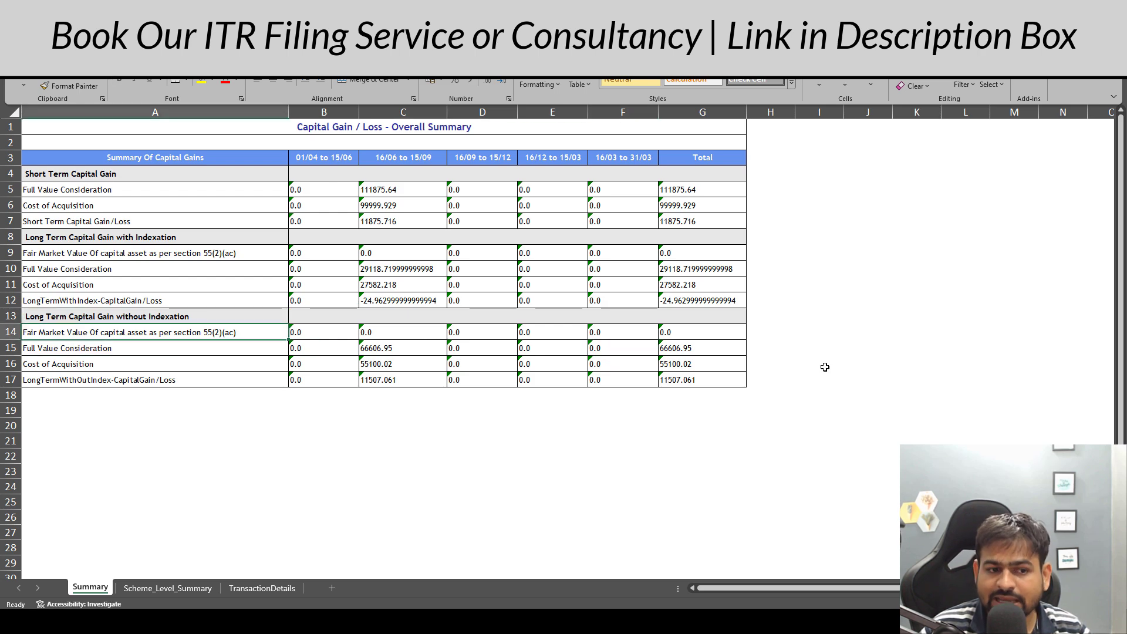
{"action": "key", "text": "Right"}
{"action": "key", "text": "Right"}
{"action": "key", "text": "Right"}
{"action": "key", "text": "Right"}
{"action": "key", "text": "Right"}
{"action": "key", "text": "Right"}
{"action": "key", "text": "Up"}
{"action": "key", "text": "Up"}
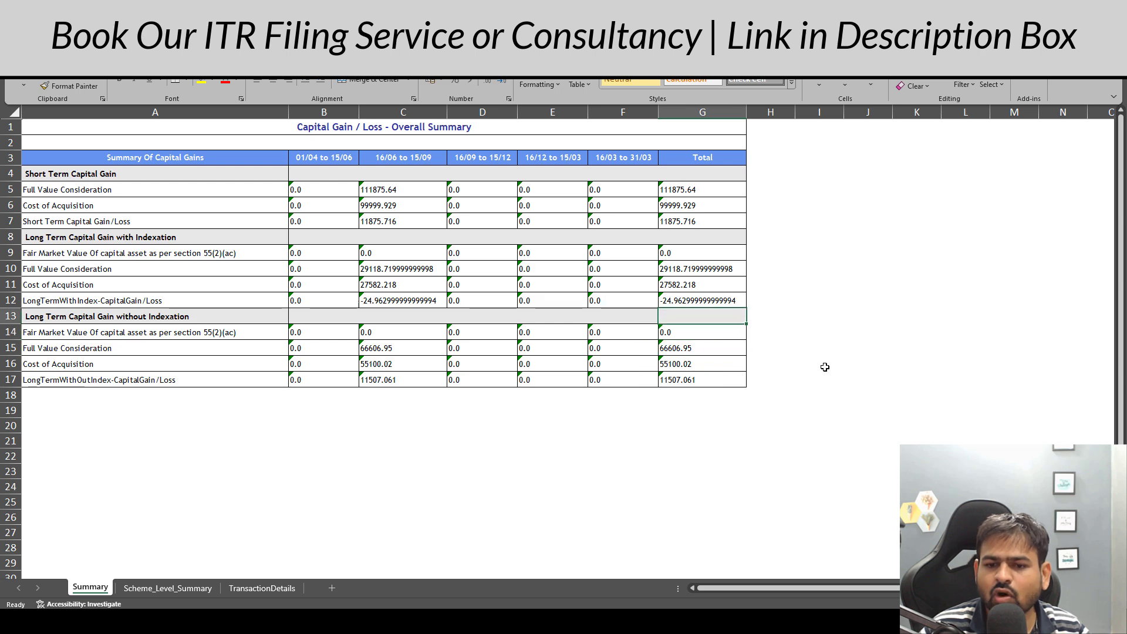
{"action": "key", "text": "Left"}
{"action": "key", "text": "Left"}
{"action": "key", "text": "Left"}
{"action": "key", "text": "Left"}
{"action": "key", "text": "Left"}
{"action": "key", "text": "Left"}
Step: Locate the total full value of consideration for long-term capital gain without indexation on the Summary sheet
{"action": "key", "text": "Down"}
{"action": "key", "text": "Down"}
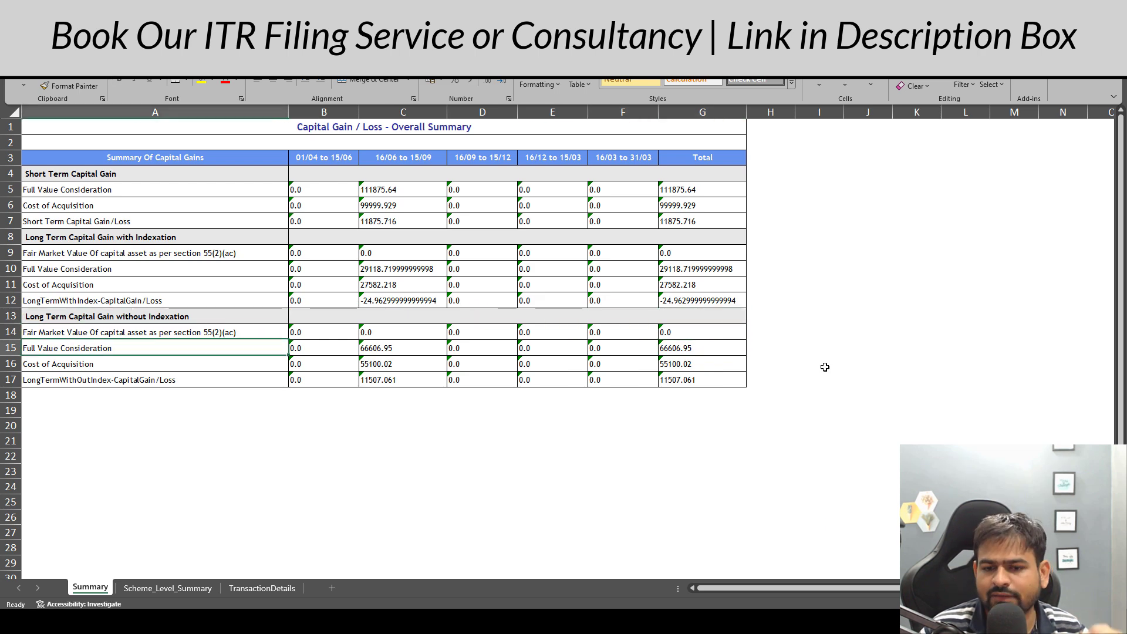
{"action": "key", "text": "Right"}
{"action": "key", "text": "Right"}
{"action": "key", "text": "Right"}
{"action": "key", "text": "Right"}
{"action": "key", "text": "Right"}
{"action": "key", "text": "Right"}
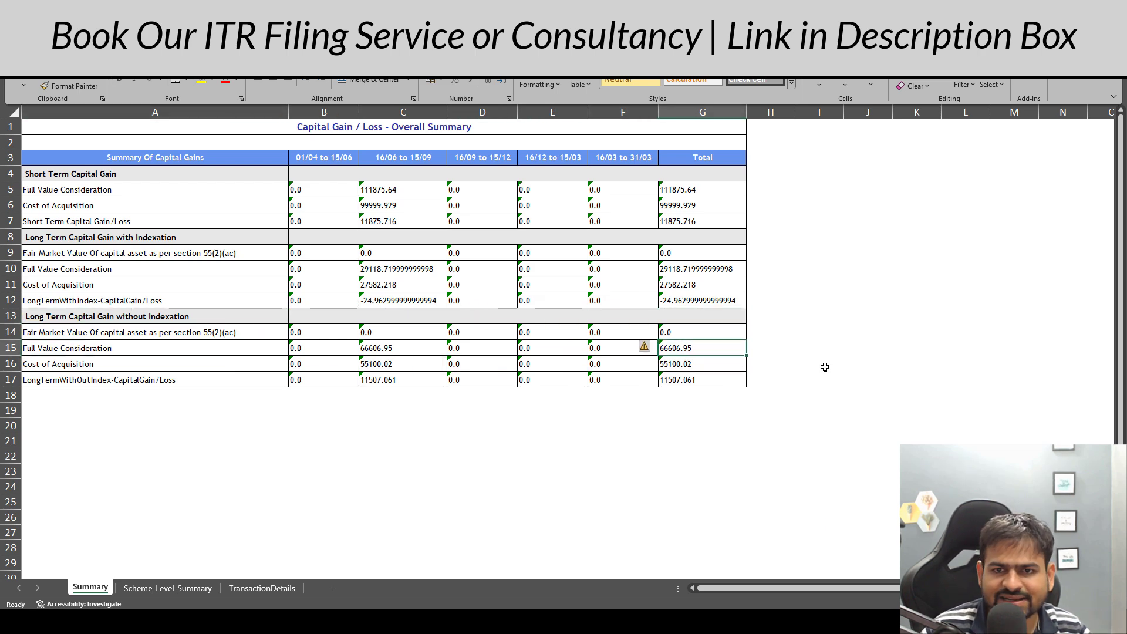
Step: Fill the Schedule 112A entry with the Summary sheet's without-indexation totals, including a cost of acquisition of 55100, and add it
{"action": "key", "text": "alt+Tab"}
{"action": "key", "text": "alt+Tab"}
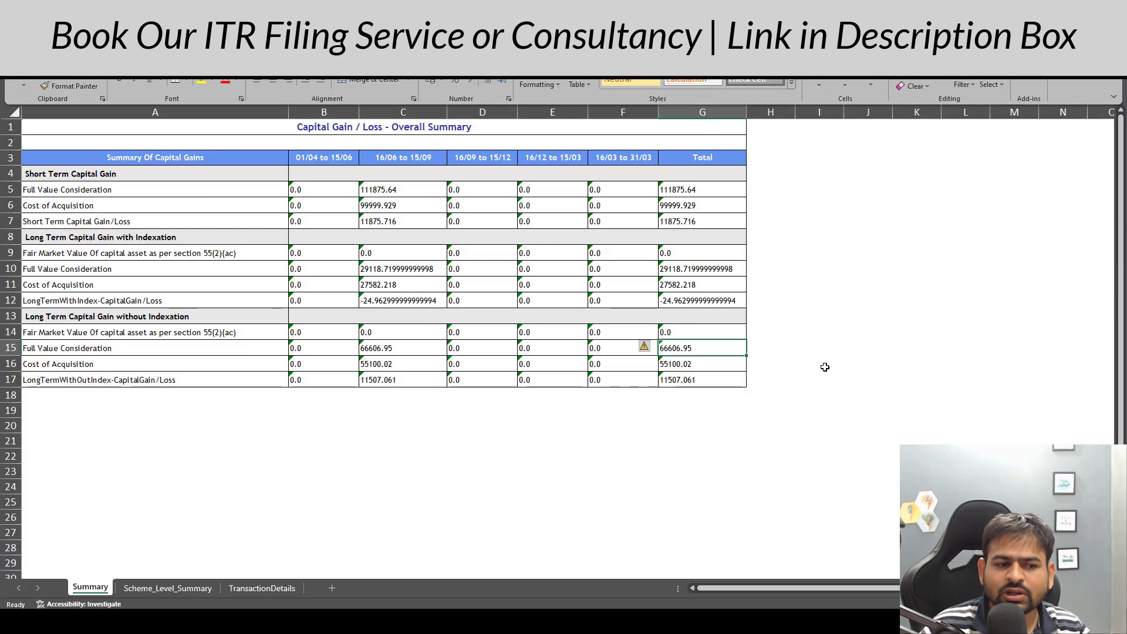
{"action": "key", "text": "alt+Tab"}
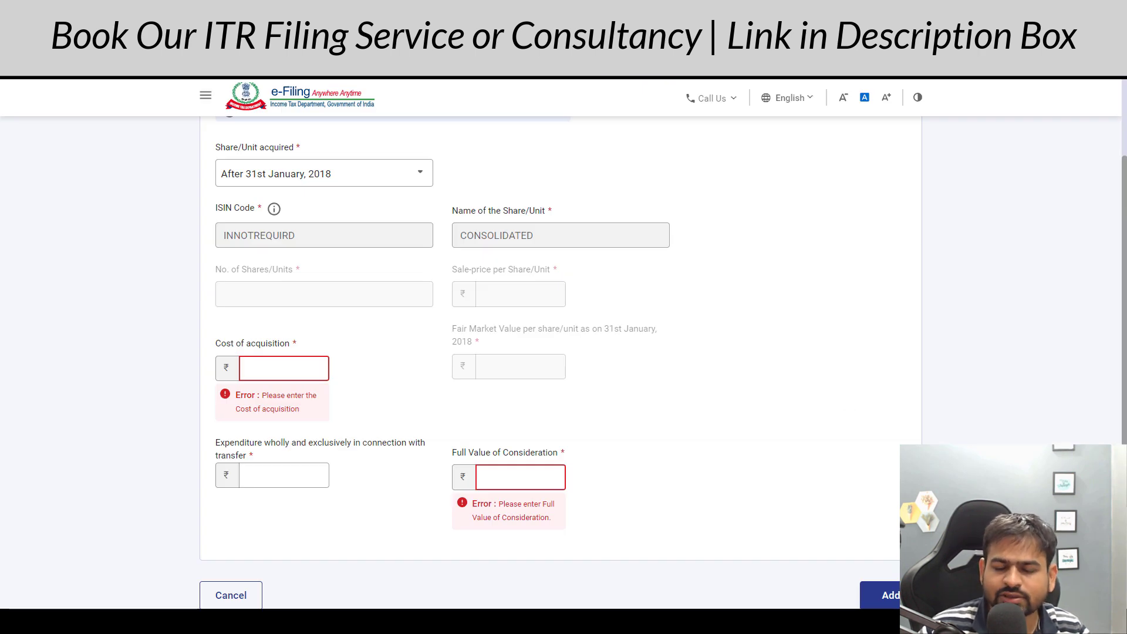
{"action": "key", "text": "alt+Tab"}
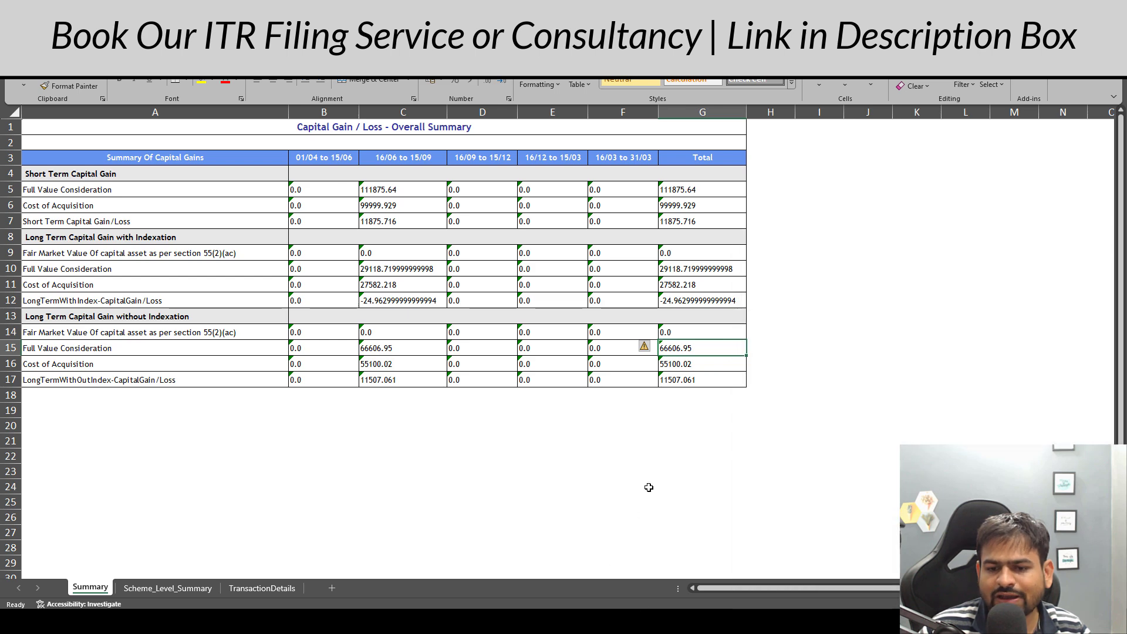
{"action": "left_click", "coordinate": [649, 487]}
{"action": "key", "text": "alt+Tab"}
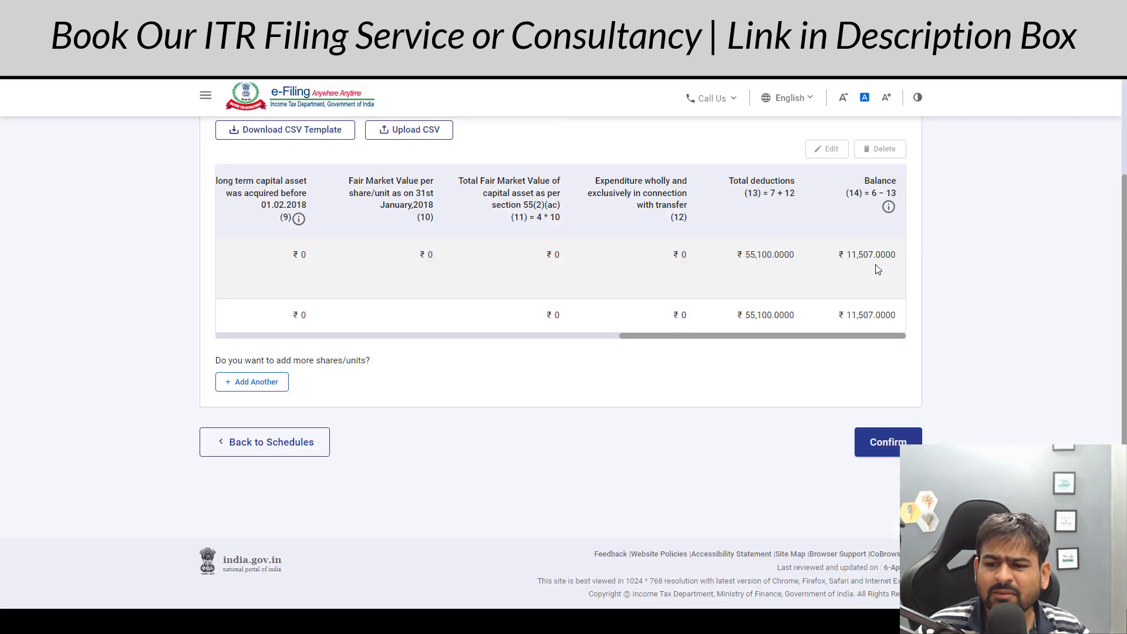
Step: Compare the Schedule 112A balance with the Summary sheet's total gain without indexation and confirm the schedule
{"action": "key", "text": "alt+Tab"}
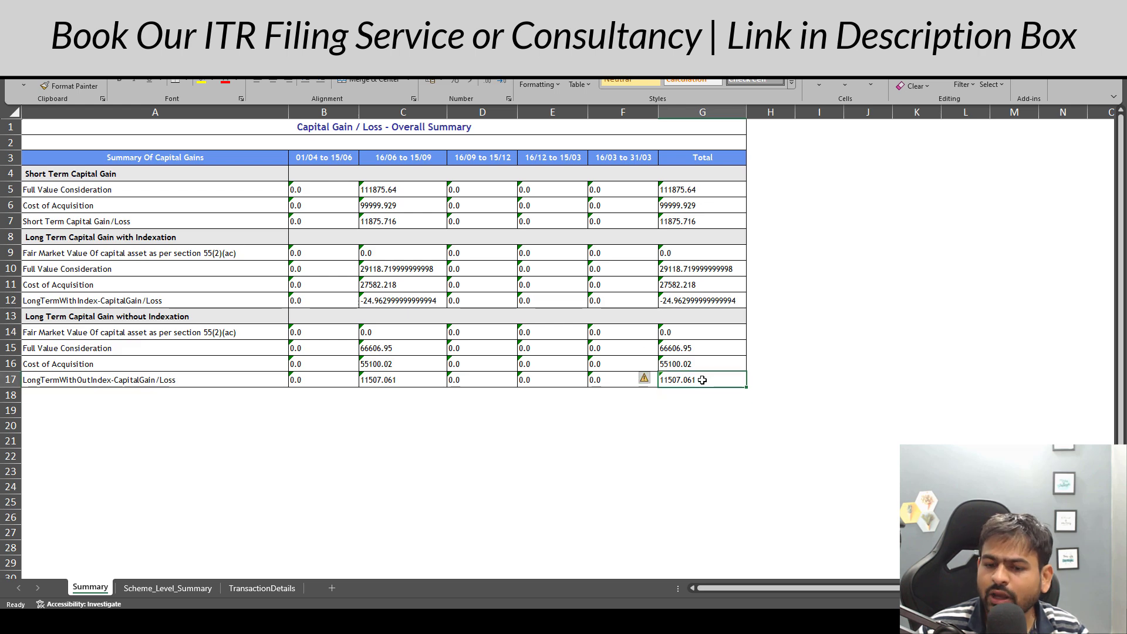
{"action": "key", "text": "alt+Tab"}
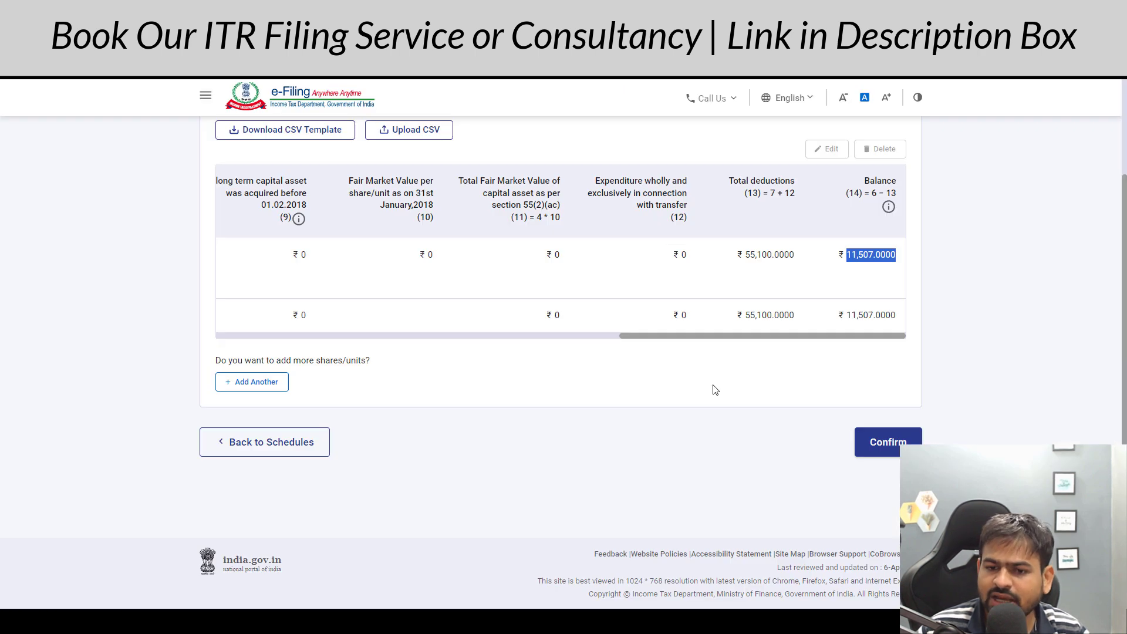
{"action": "left_click", "coordinate": [889, 442]}
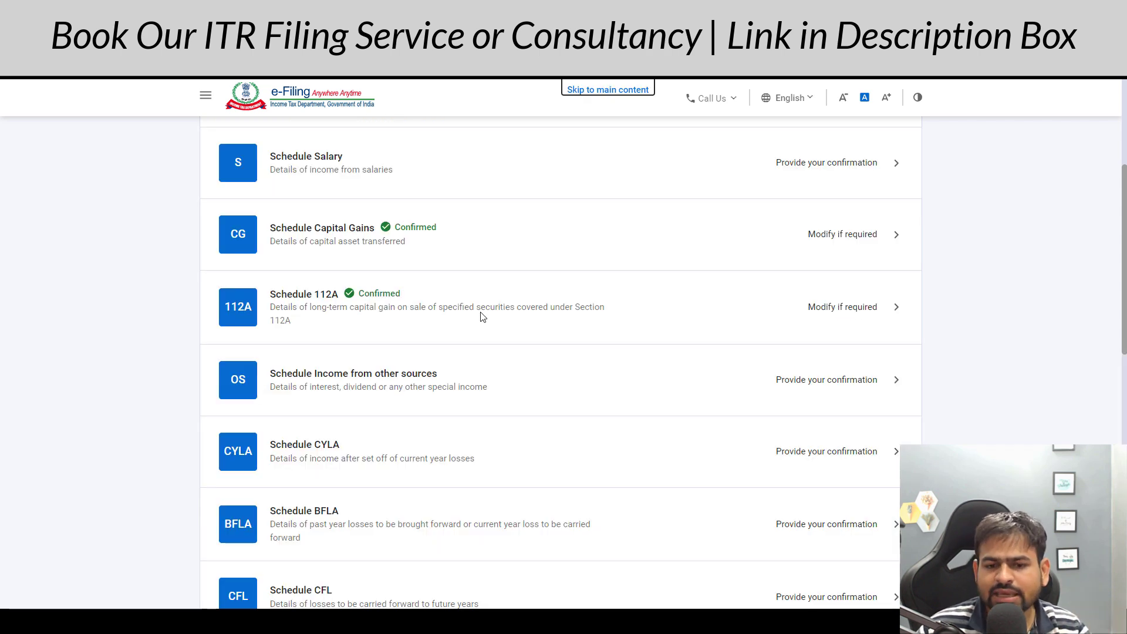
Step: Check the Summary sheet's with-indexation section and start a Long-Term Capital Gain entry for sale of assets other than the listed items in Schedule Capital Gains
{"action": "key", "text": "alt+Tab"}
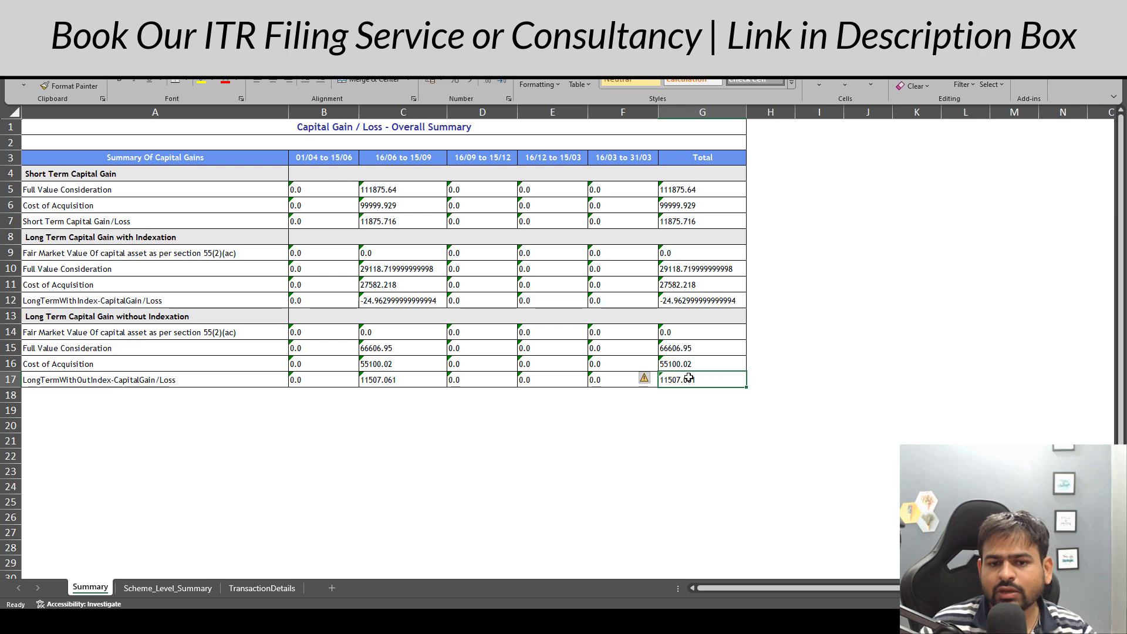
{"action": "key", "text": "alt+Tab"}
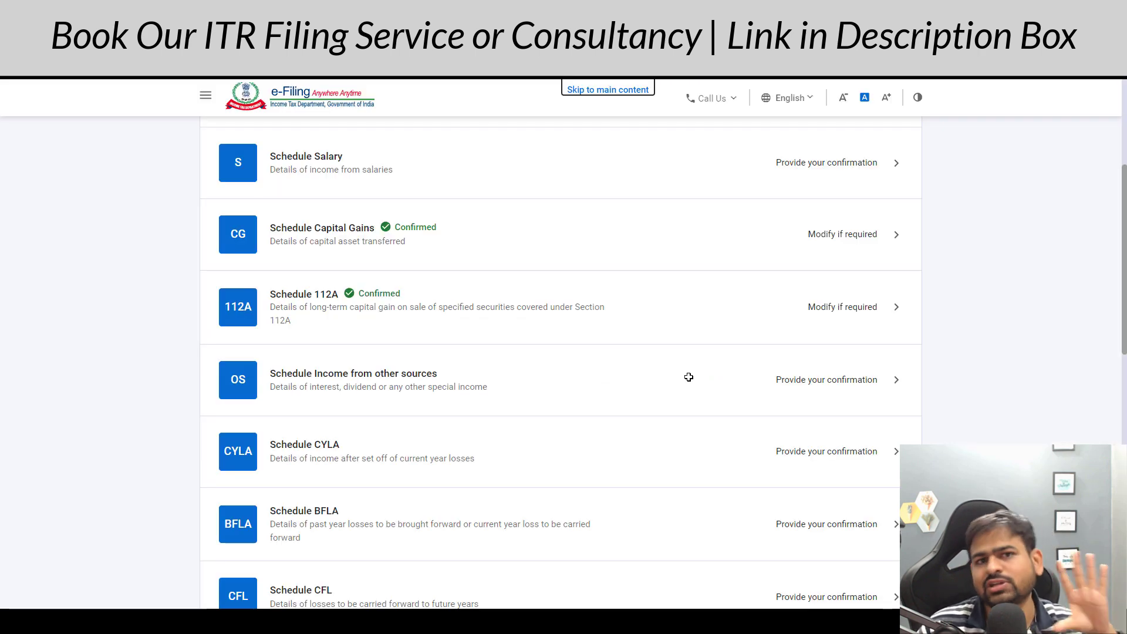
{"action": "key", "text": "alt+Tab"}
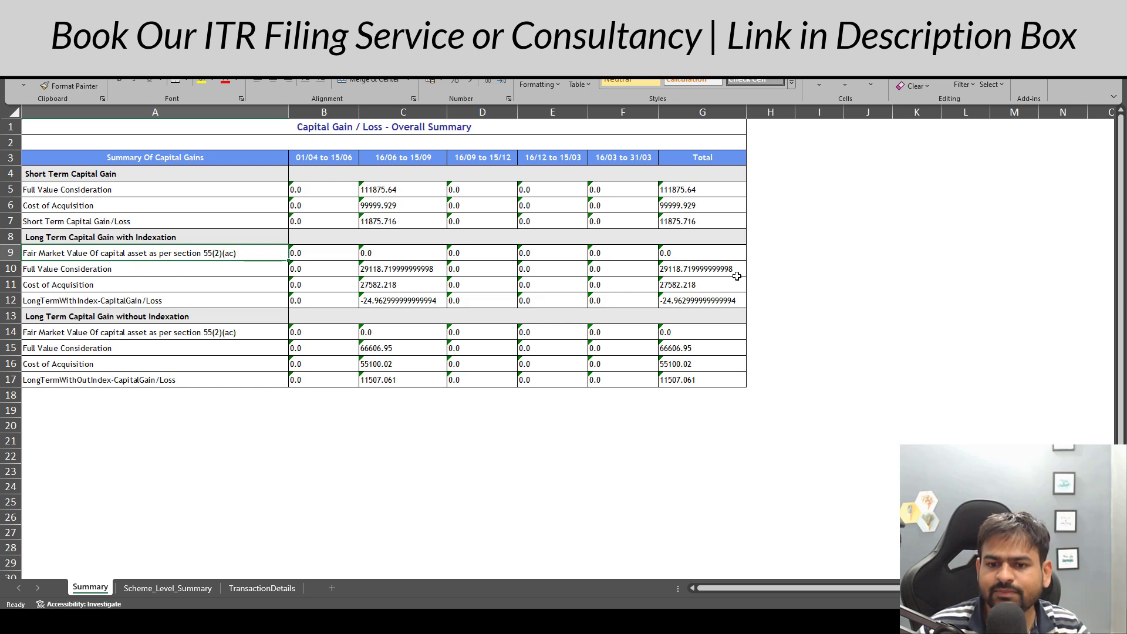
{"action": "key", "text": "alt+Tab"}
{"action": "scroll", "coordinate": [279, 322], "scroll_direction": "down", "scroll_amount": 3}
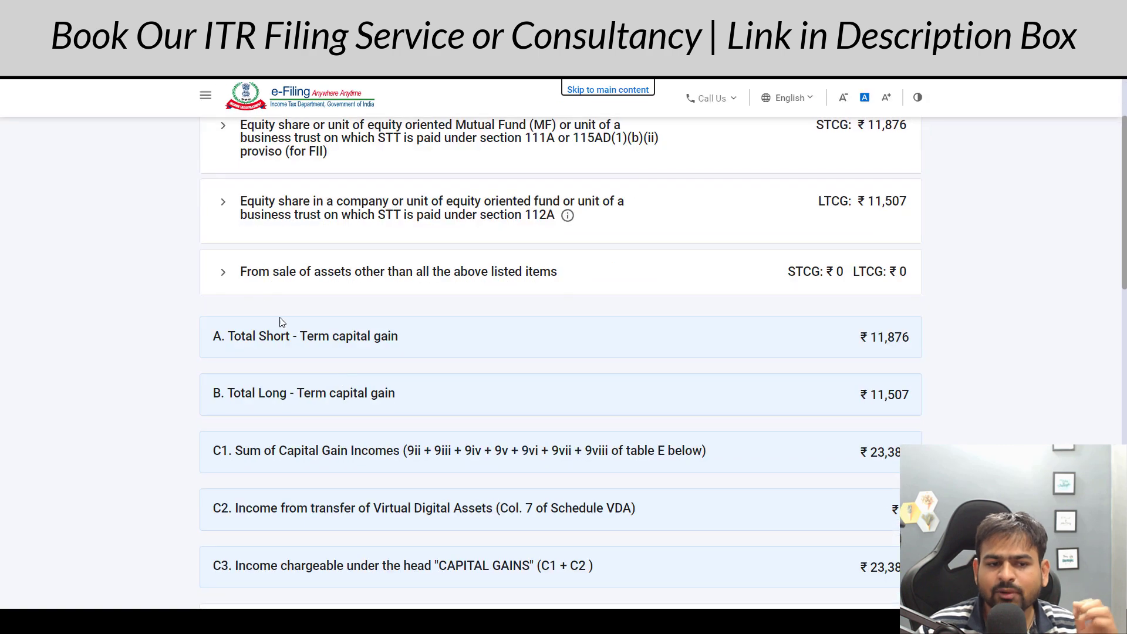
{"action": "left_click", "coordinate": [224, 273]}
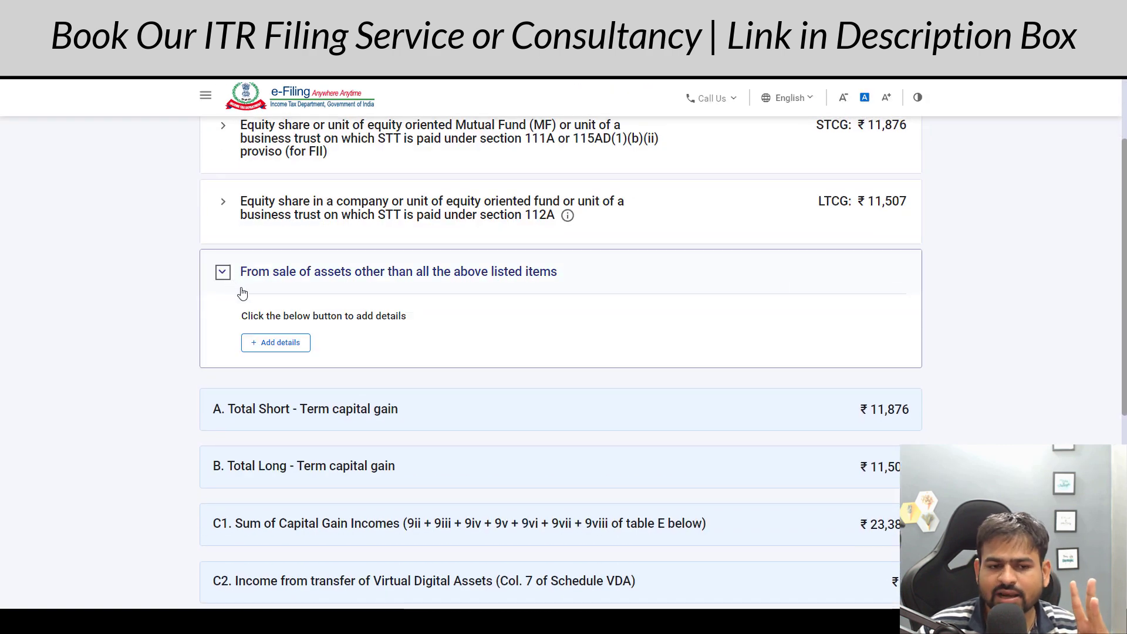
{"action": "left_click", "coordinate": [277, 343]}
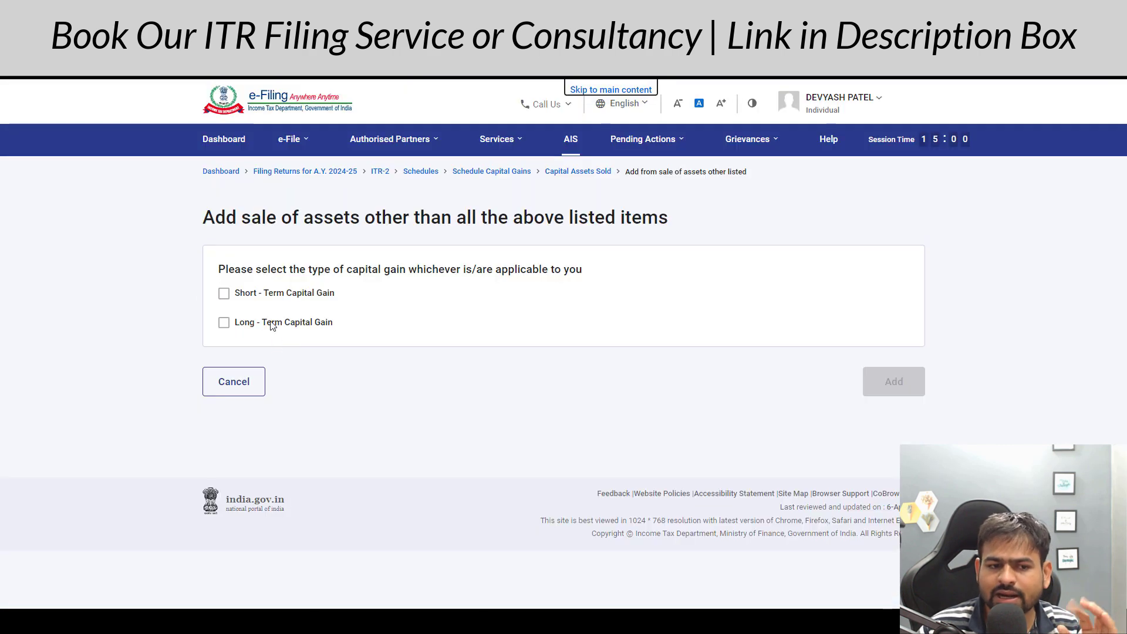
{"action": "left_click", "coordinate": [225, 323]}
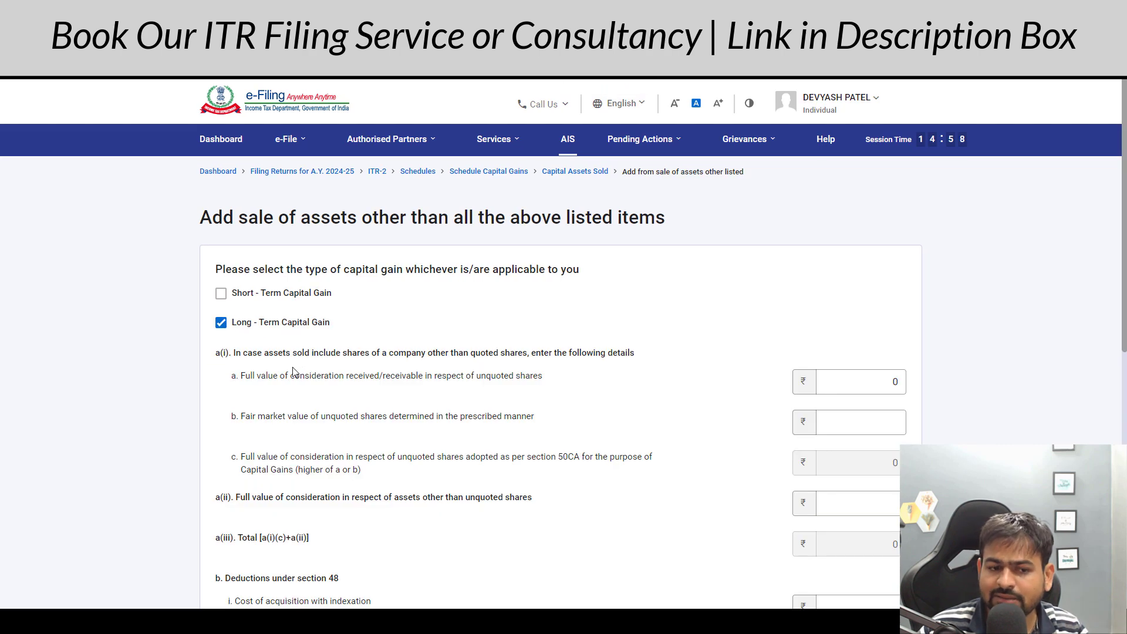
Step: Fill in the long-term capital gain details from the Summary sheet's with-indexation totals and add the entry
{"action": "left_click_drag", "start_coordinate": [257, 379], "coordinate": [448, 381]}
{"action": "left_click", "coordinate": [850, 379]}
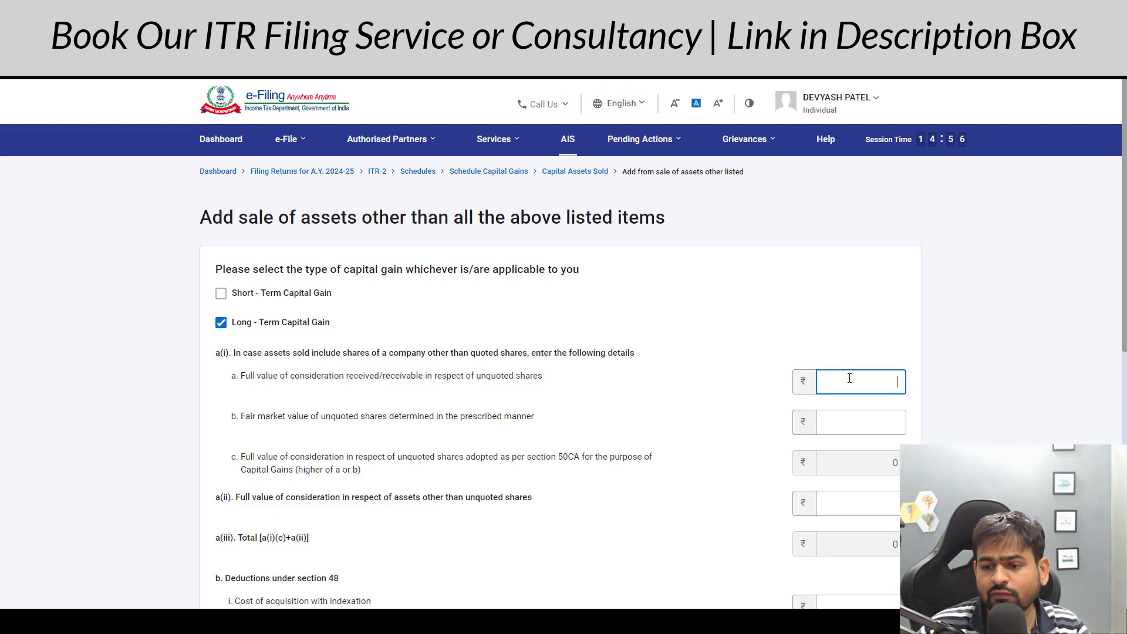
{"action": "key", "text": "alt+Tab"}
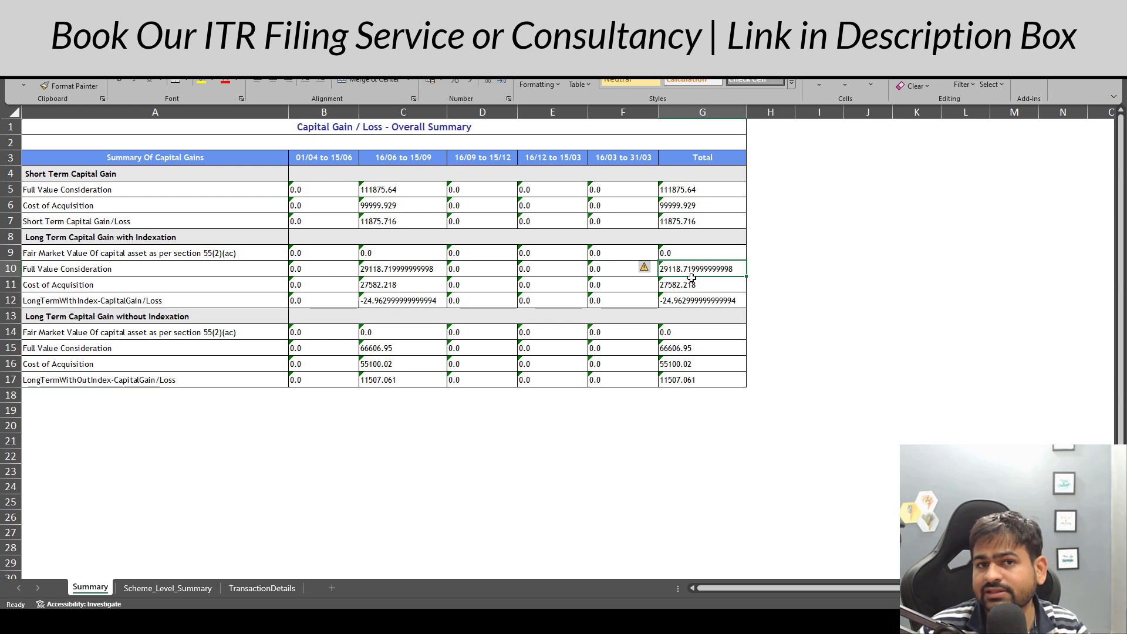
{"action": "key", "text": "alt+Tab"}
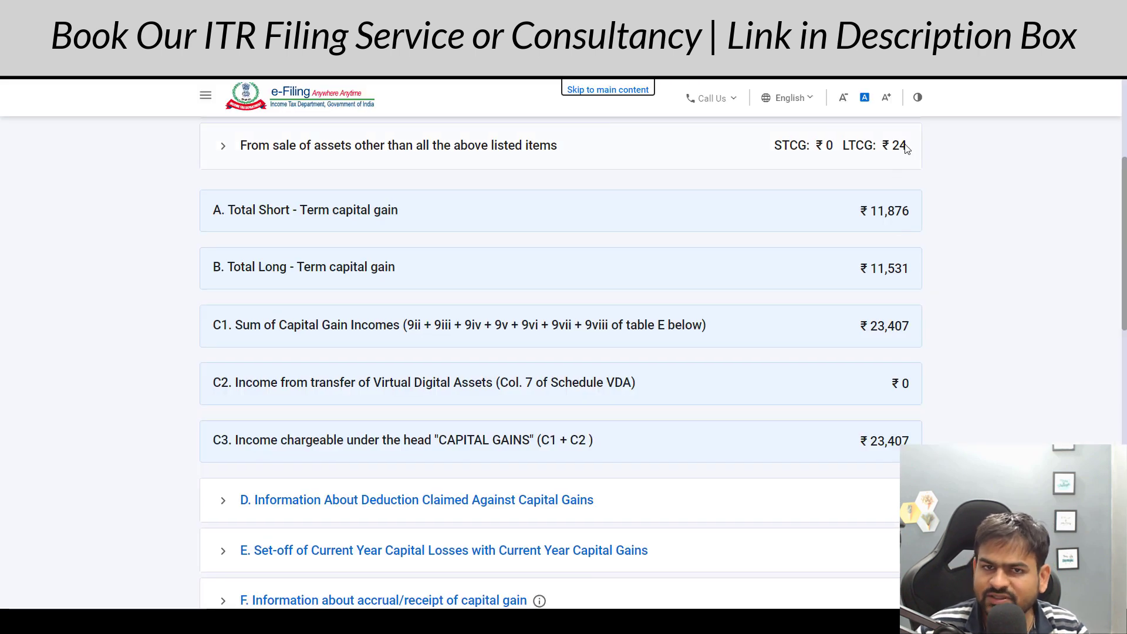
Step: Review the capital gain categories, the totals and the period-wise table in F. Information about accrual/receipt of capital gain
{"action": "scroll", "coordinate": [629, 181], "scroll_direction": "up", "scroll_amount": 5}
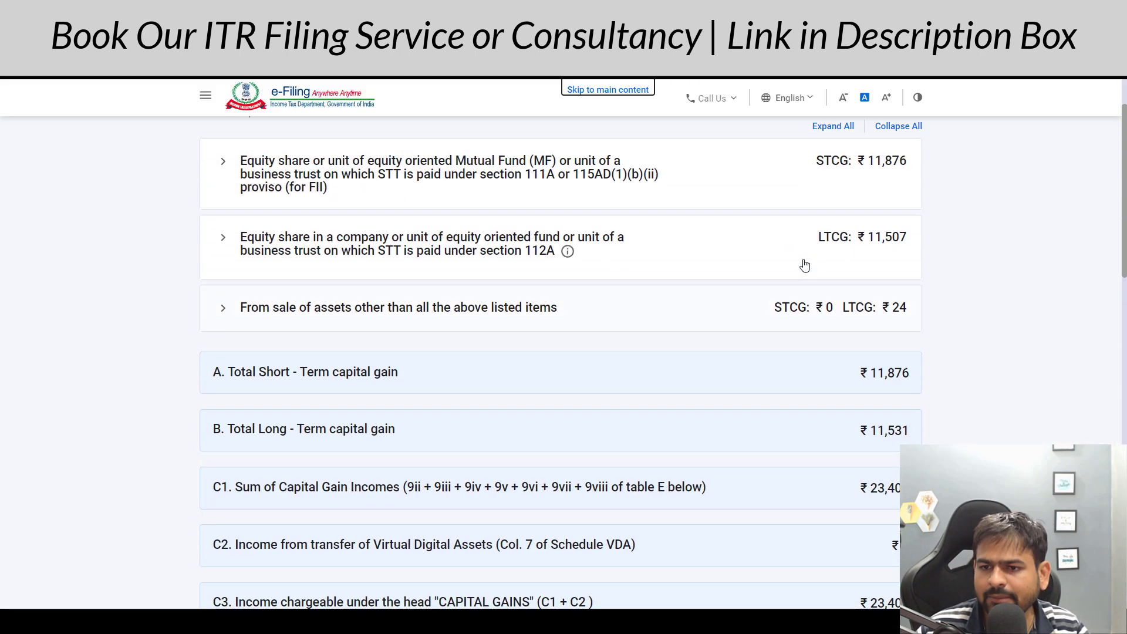
{"action": "scroll", "coordinate": [719, 337], "scroll_direction": "down", "scroll_amount": 12}
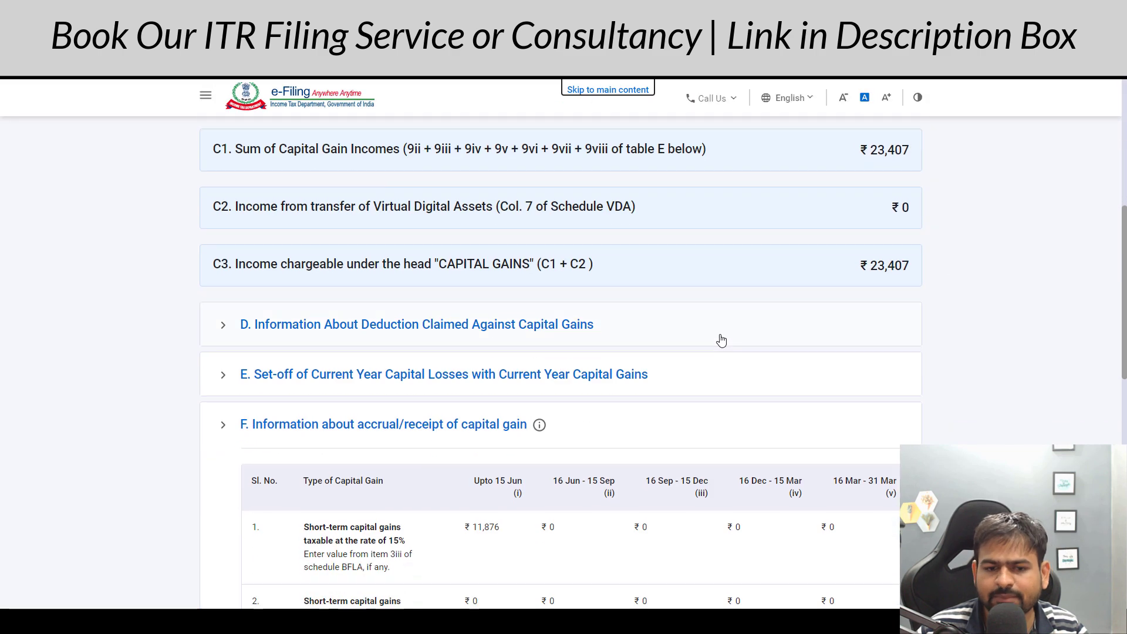
{"action": "scroll", "coordinate": [265, 282], "scroll_direction": "up", "scroll_amount": 6}
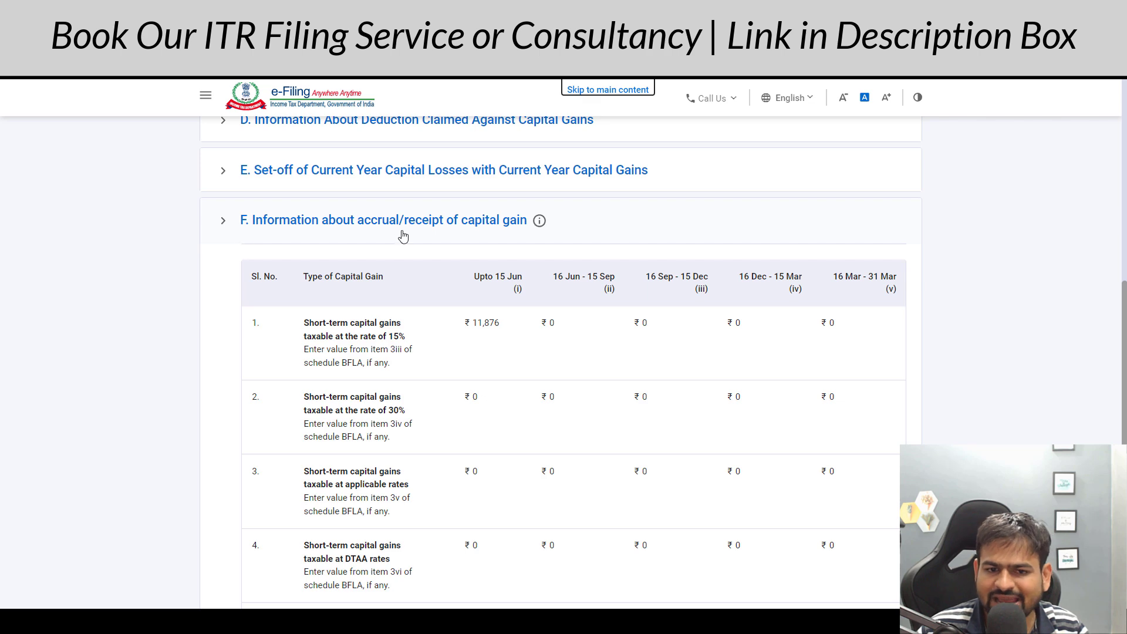
{"action": "scroll", "coordinate": [556, 329], "scroll_direction": "down", "scroll_amount": 2}
{"action": "scroll", "coordinate": [548, 317], "scroll_direction": "down", "scroll_amount": 6}
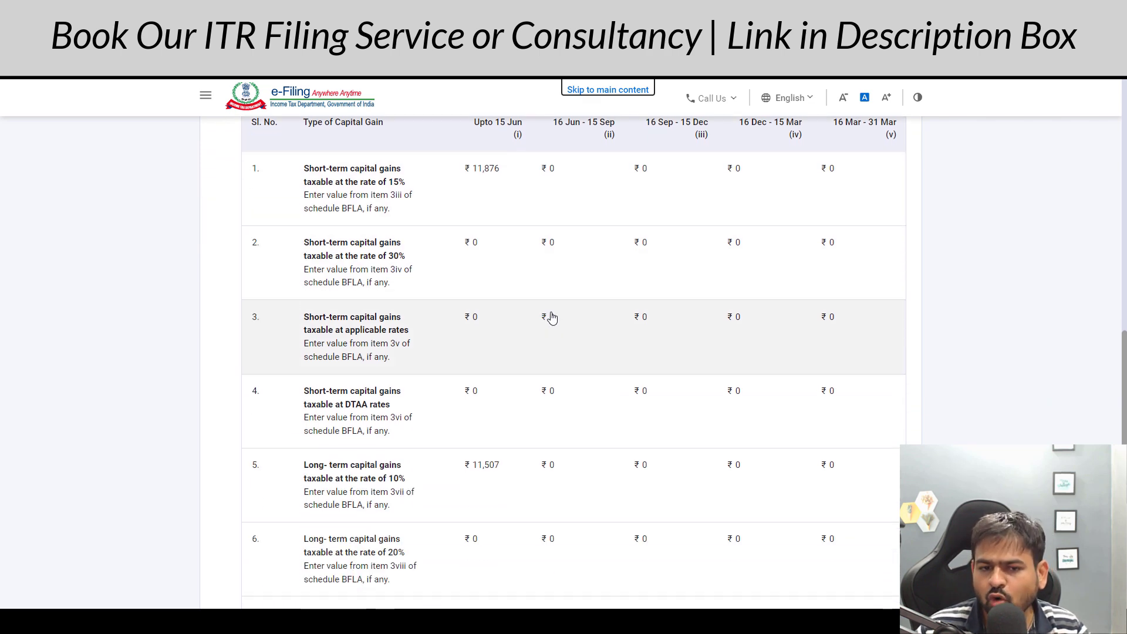
{"action": "scroll", "coordinate": [569, 408], "scroll_direction": "up", "scroll_amount": 4}
{"action": "scroll", "coordinate": [574, 396], "scroll_direction": "up", "scroll_amount": 2}
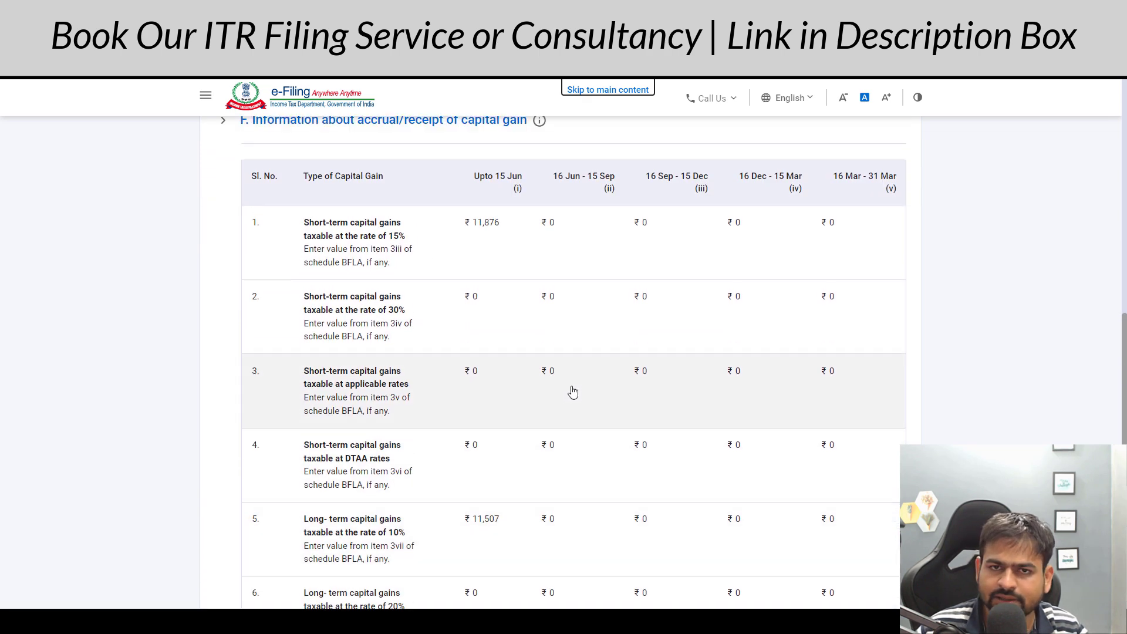
{"action": "scroll", "coordinate": [574, 395], "scroll_direction": "up", "scroll_amount": 2}
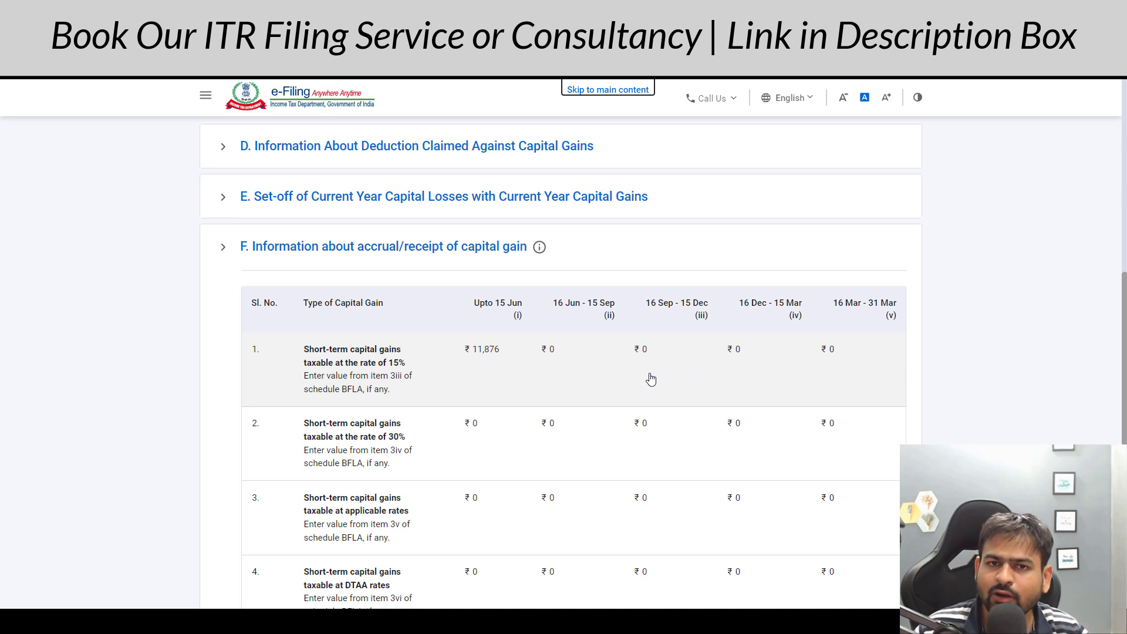
Step: Switch to the Excel workbook and examine the period-wise short-term capital gain figures on the Summary sheet
{"action": "key", "text": "alt+Tab"}
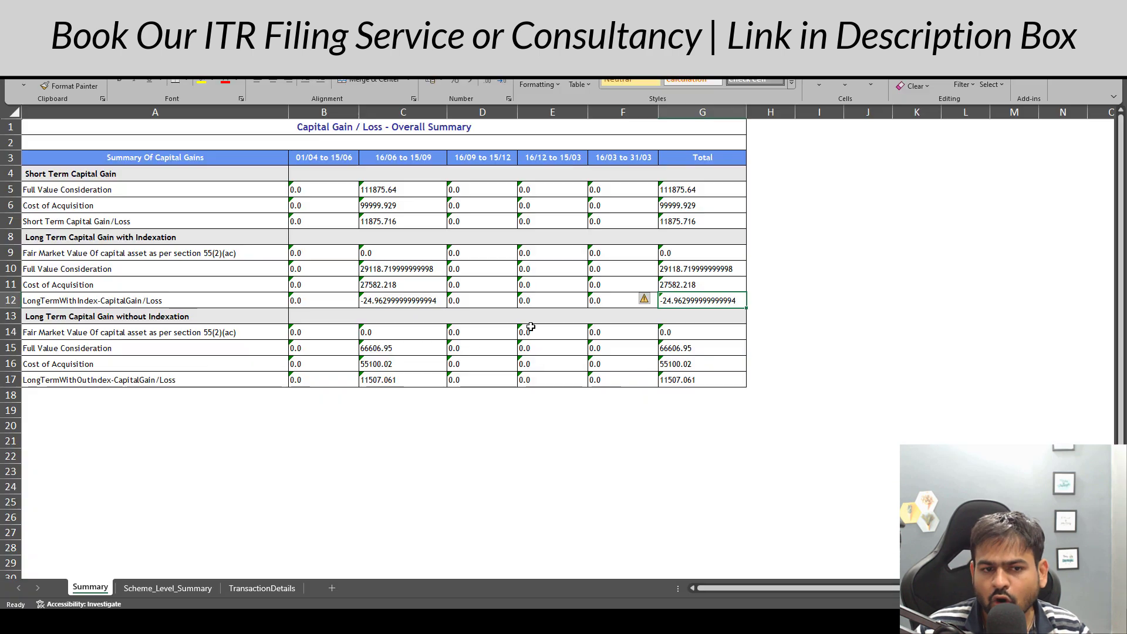
{"action": "left_click", "coordinate": [403, 234]}
{"action": "left_click", "coordinate": [397, 221]}
{"action": "left_click", "coordinate": [390, 203]}
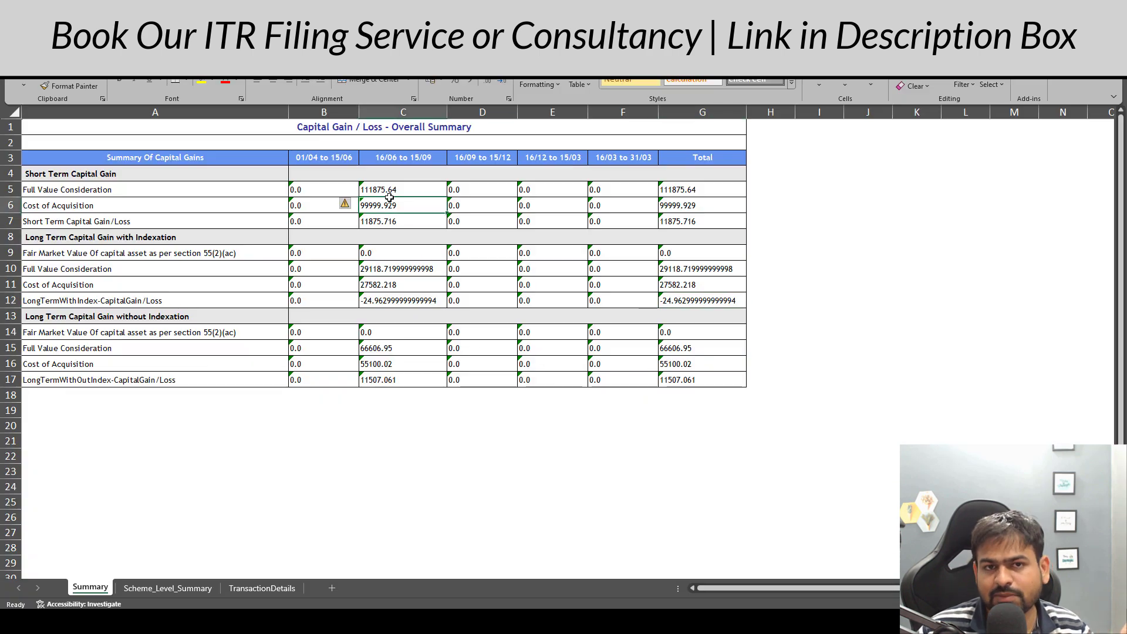
{"action": "key", "text": "Up"}
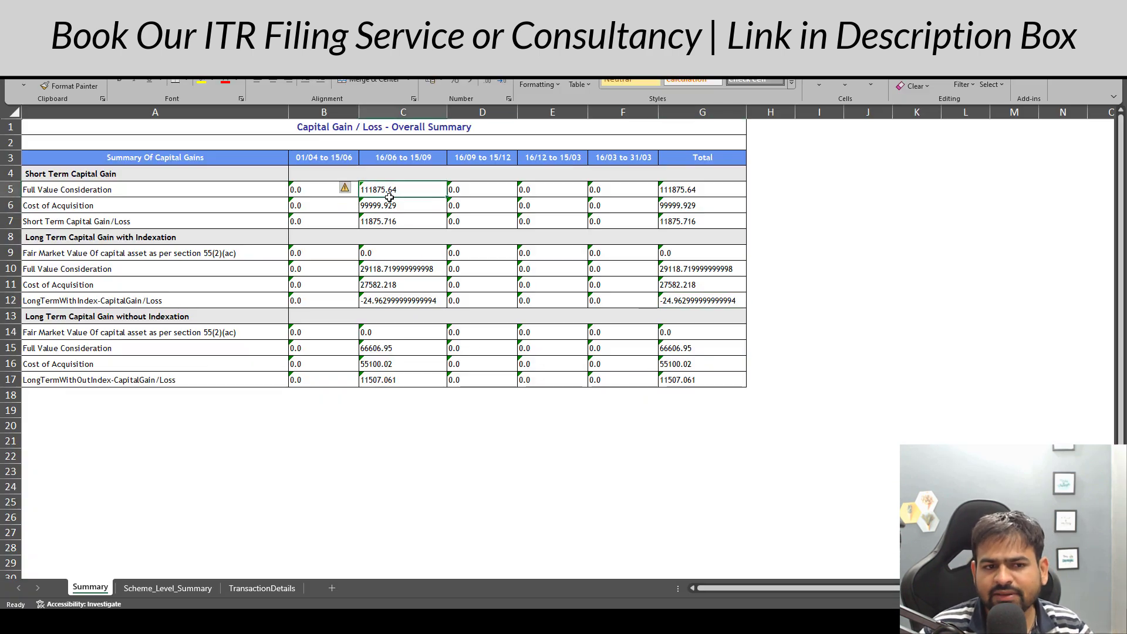
{"action": "key", "text": "Left"}
{"action": "key", "text": "shift+Right"}
{"action": "key", "text": "shift+Right"}
{"action": "key", "text": "shift+Right"}
{"action": "key", "text": "shift+Right"}
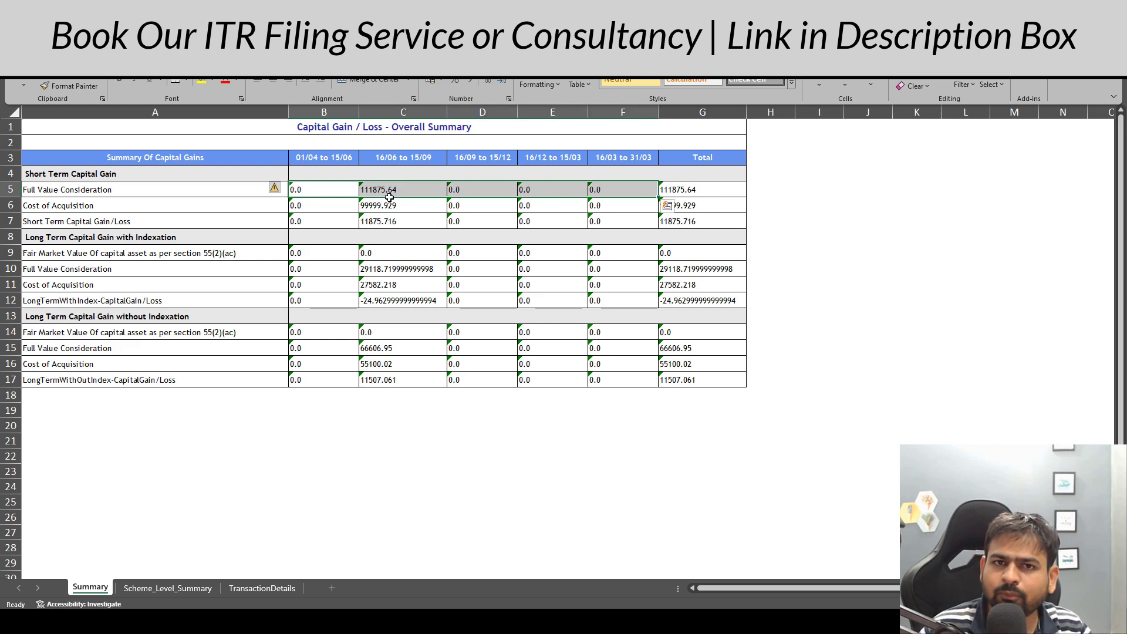
Step: Return to the e-Filing schedules, open Schedule Salary and start adding an employer under Gross Salary
{"action": "key", "text": "alt+Tab"}
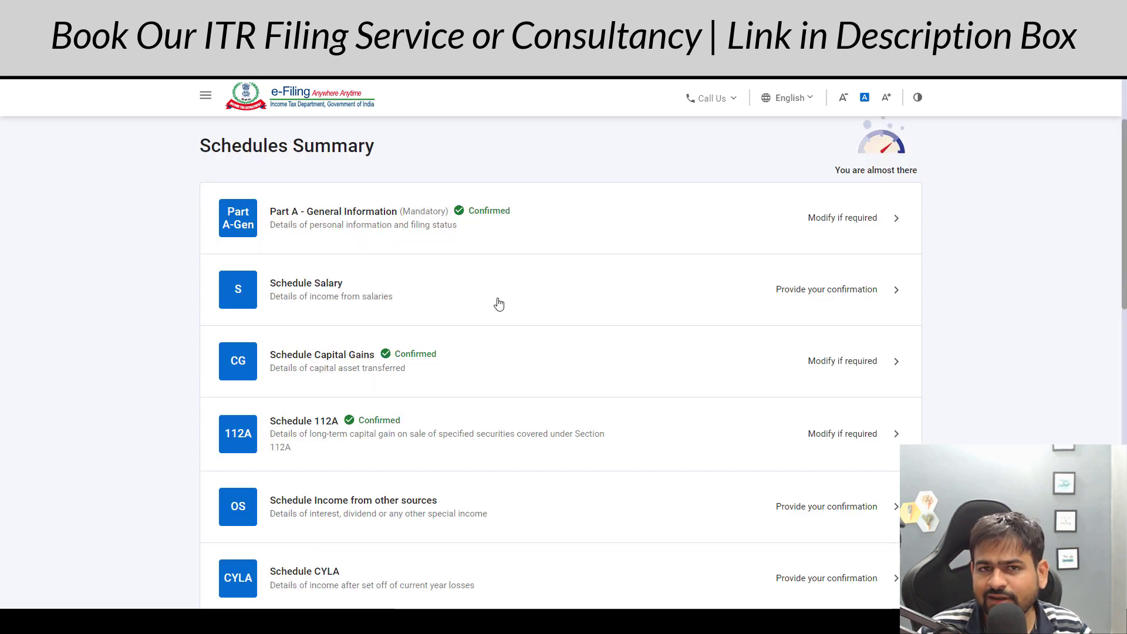
{"action": "left_click", "coordinate": [566, 289]}
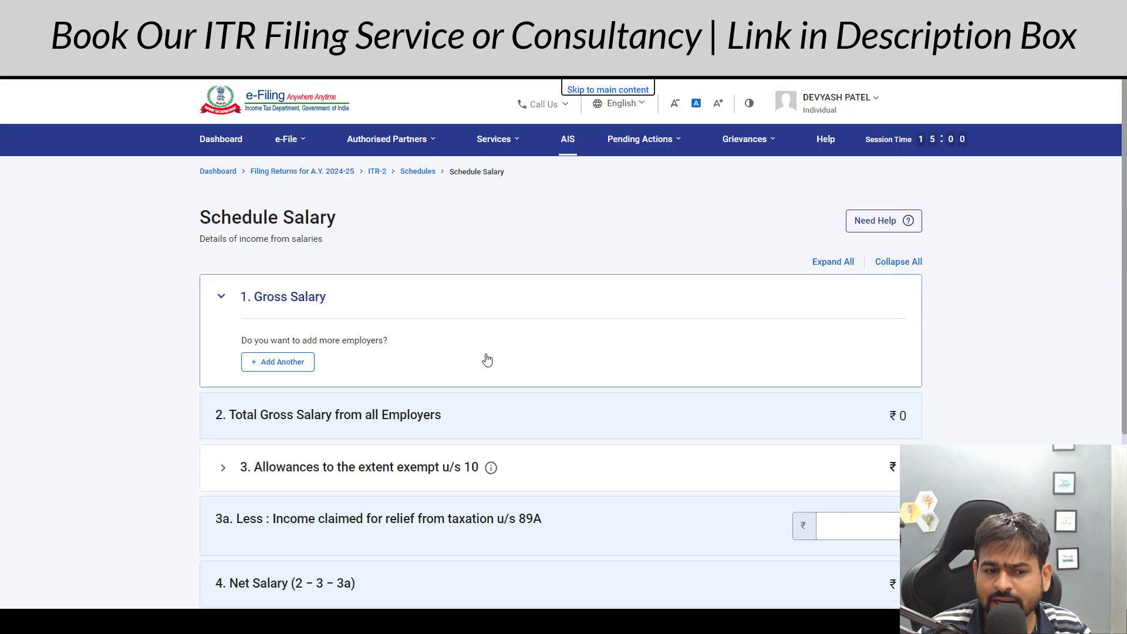
{"action": "scroll", "coordinate": [486, 360], "scroll_direction": "down", "scroll_amount": 3}
{"action": "left_click", "coordinate": [274, 203]}
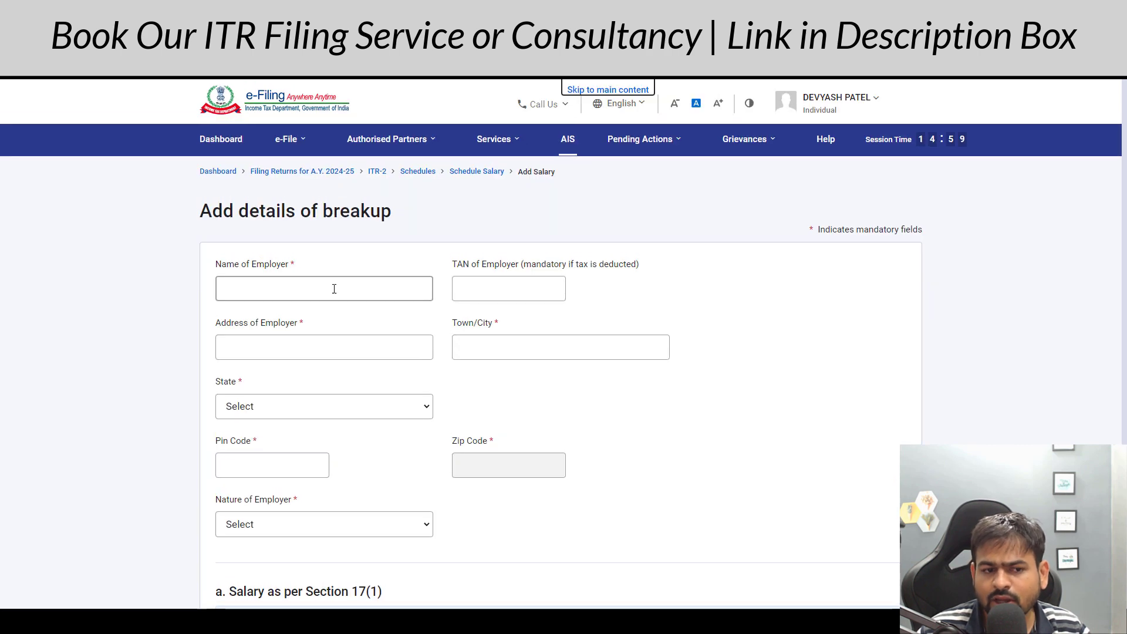
{"action": "left_click", "coordinate": [329, 289]}
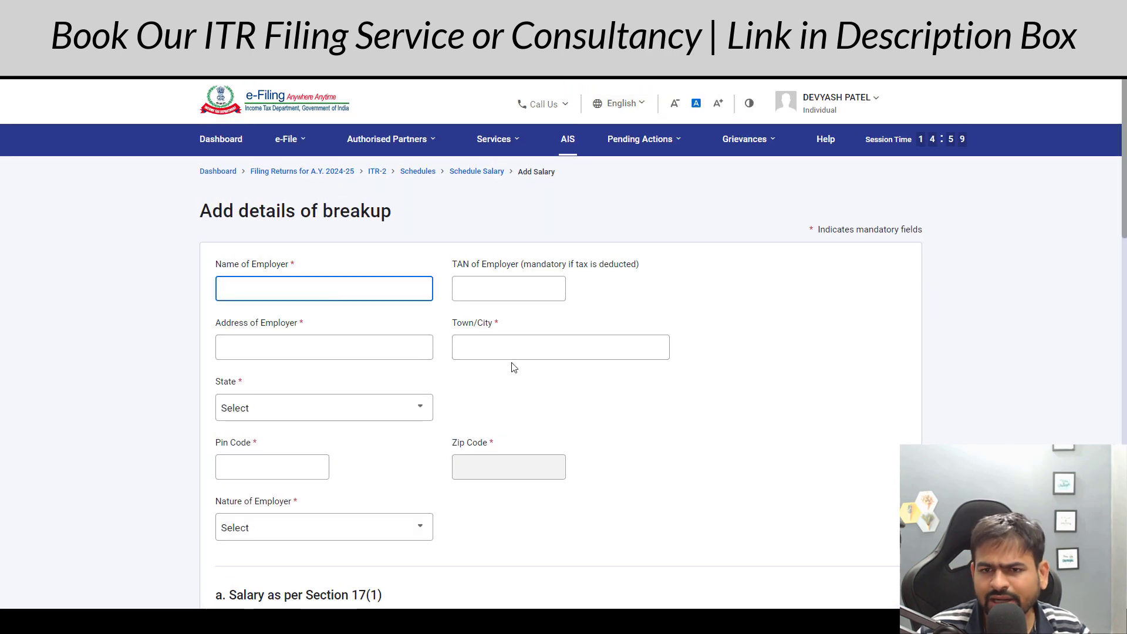
Step: Set the nature of salary to Basic salary in the Section 17(1) breakup
{"action": "scroll", "coordinate": [514, 367], "scroll_direction": "down", "scroll_amount": 9}
{"action": "left_click", "coordinate": [370, 200]}
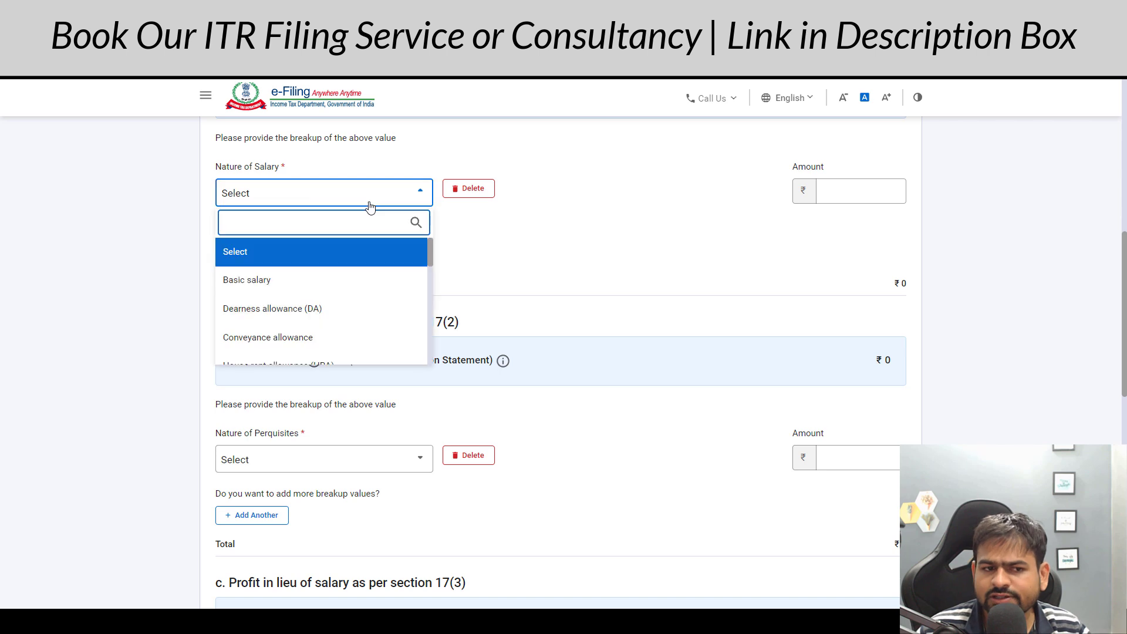
{"action": "left_click", "coordinate": [302, 279]}
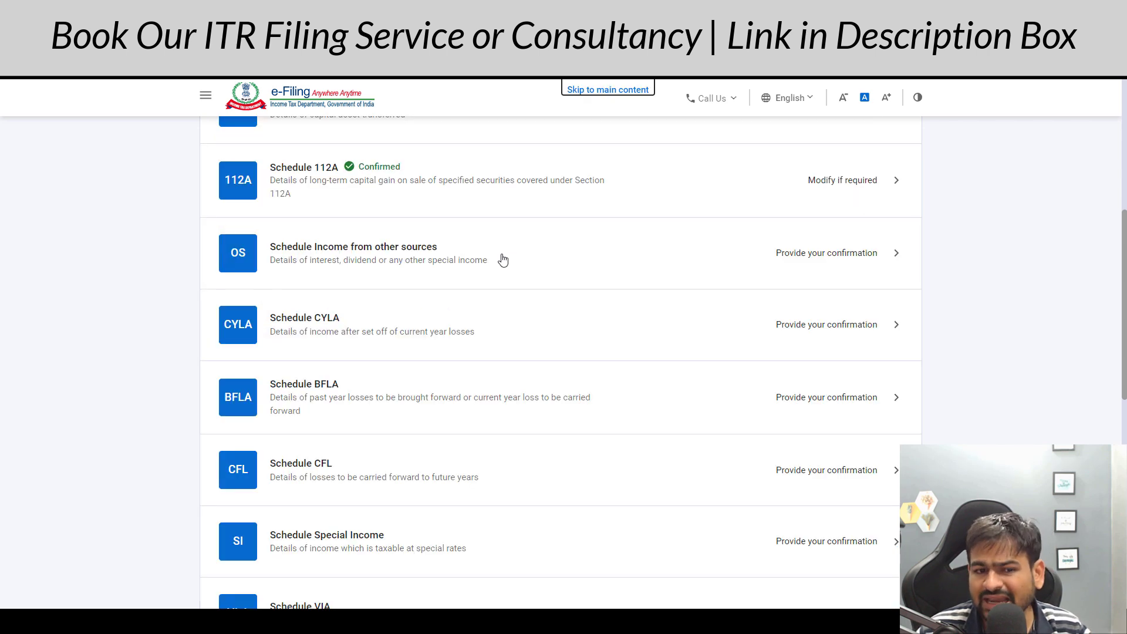
Step: Open Schedule Income from other sources, then review the short-term and long-term Capital gains breakup in Part B - TI and confirm Part B - TI
{"action": "left_click", "coordinate": [589, 263]}
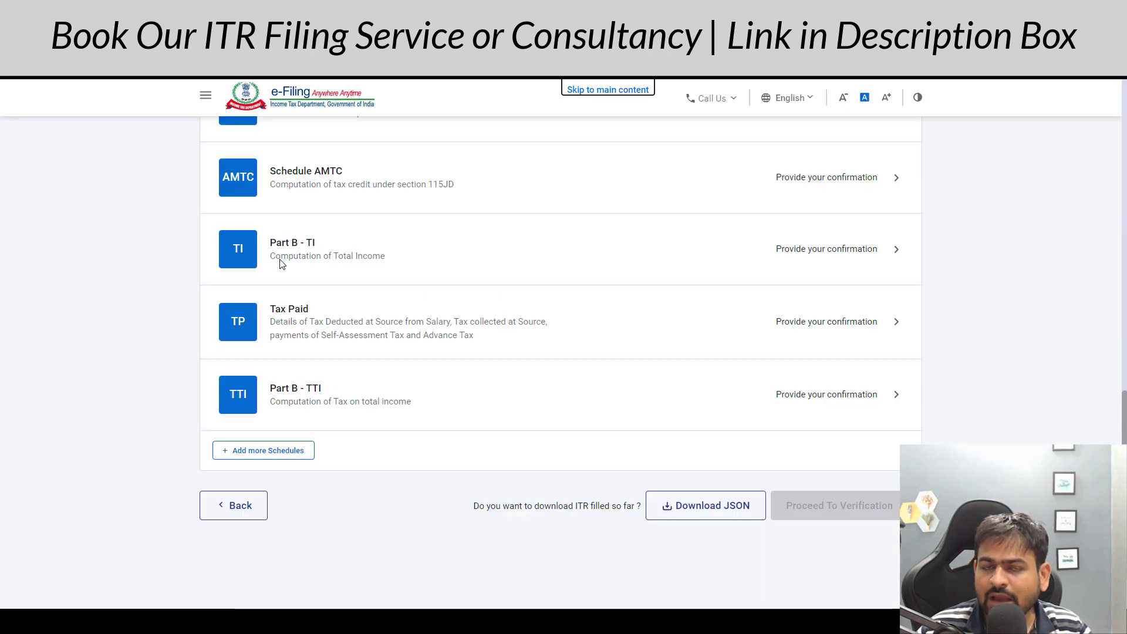
{"action": "left_click", "coordinate": [455, 267]}
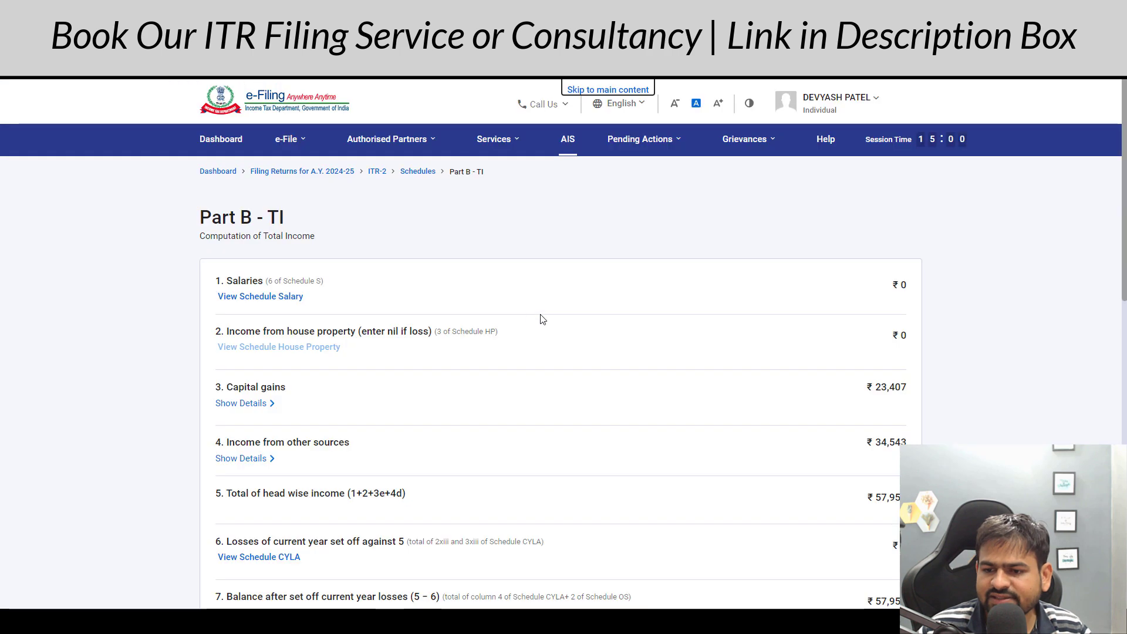
{"action": "scroll", "coordinate": [538, 320], "scroll_direction": "down", "scroll_amount": 3}
{"action": "left_click", "coordinate": [263, 250]}
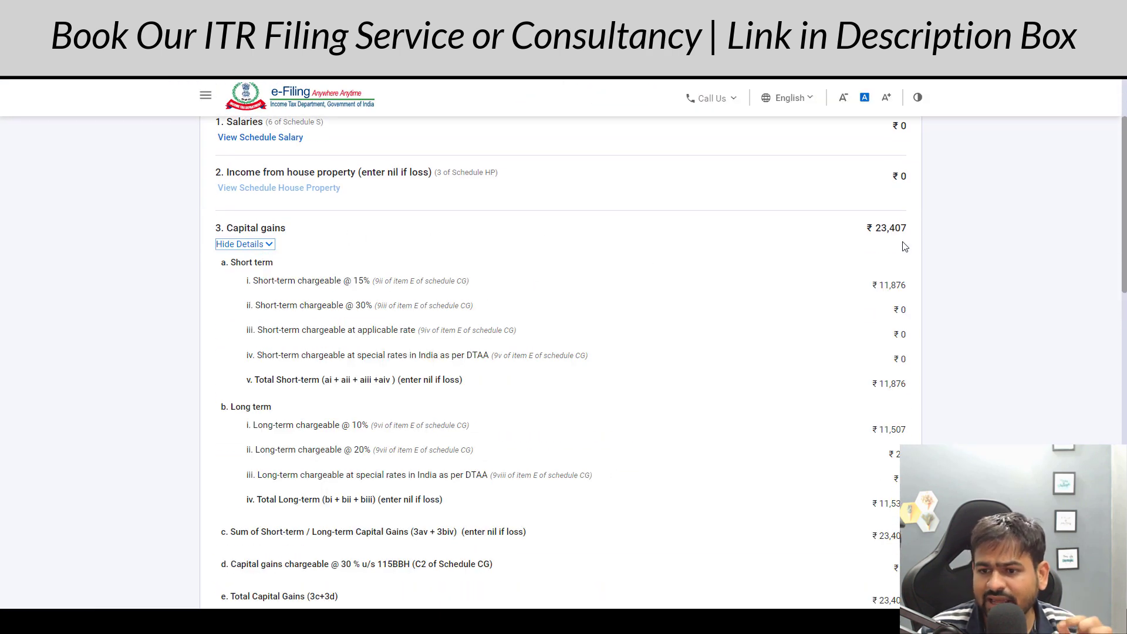
{"action": "triple_click", "coordinate": [897, 292]}
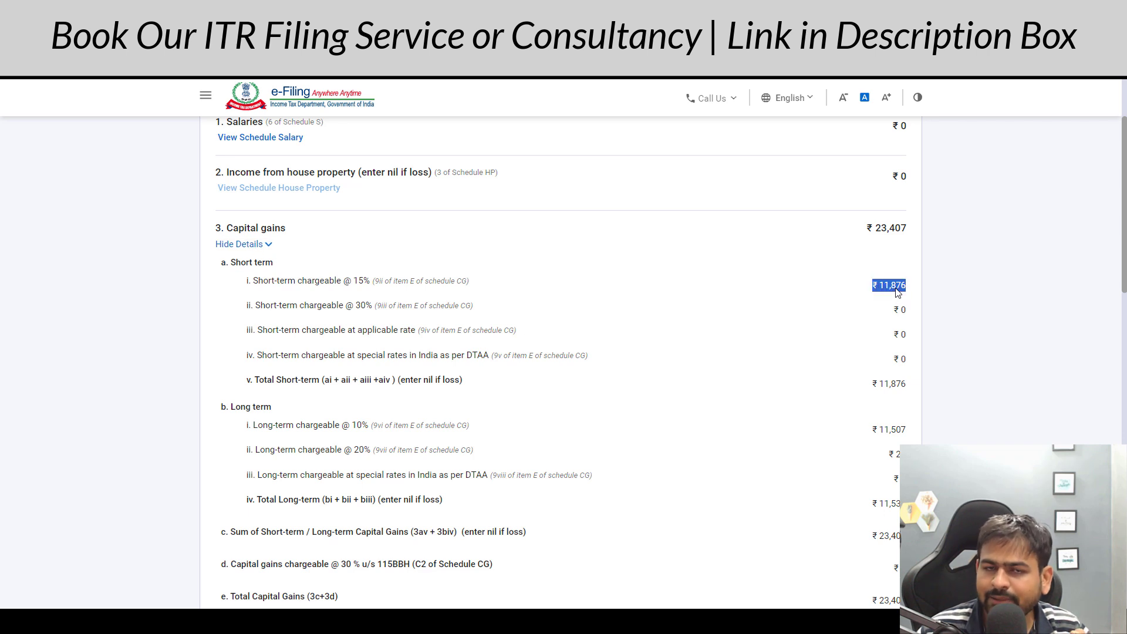
{"action": "triple_click", "coordinate": [380, 280]}
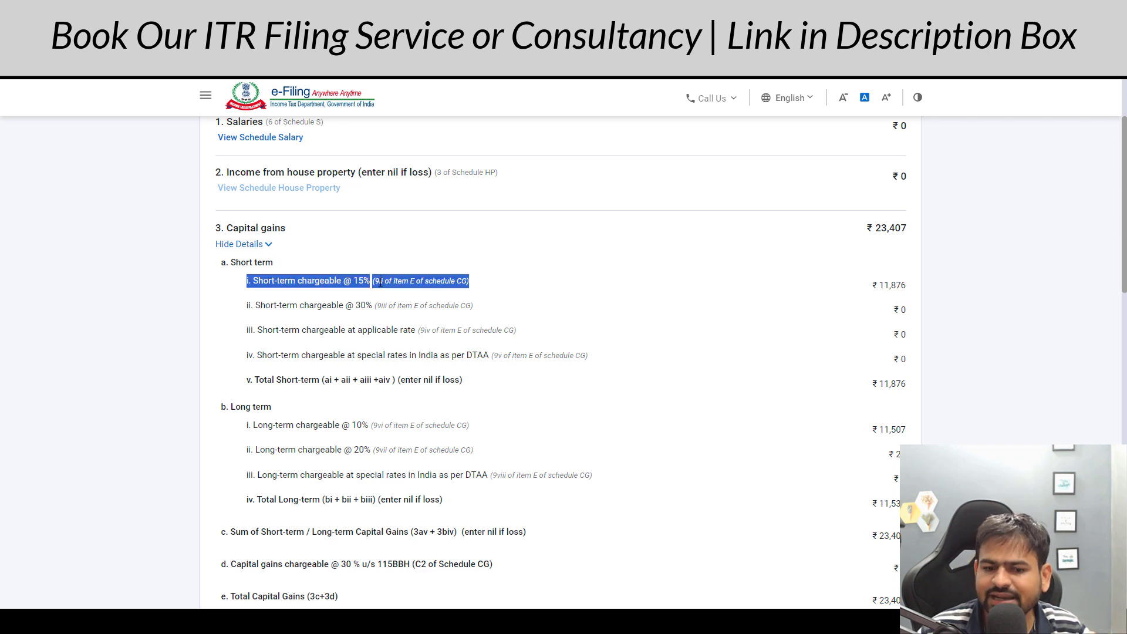
{"action": "scroll", "coordinate": [462, 313], "scroll_direction": "down", "scroll_amount": 2}
{"action": "triple_click", "coordinate": [883, 308]}
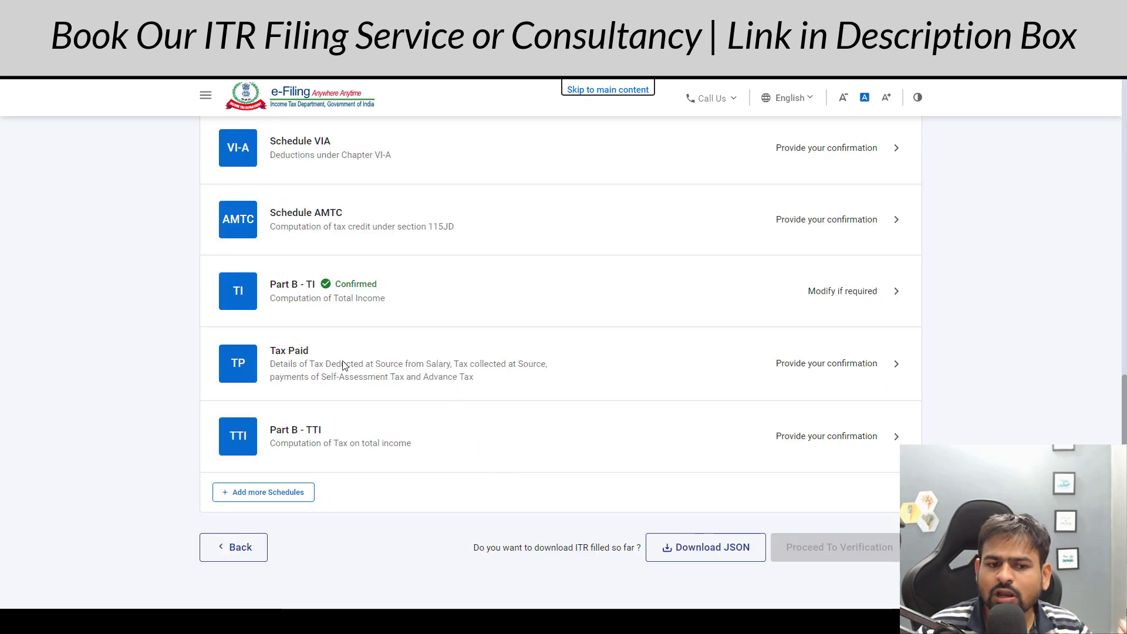
Step: Open the Tax Paid schedule, check its TDS and TCS sections and confirm it
{"action": "left_click", "coordinate": [473, 368]}
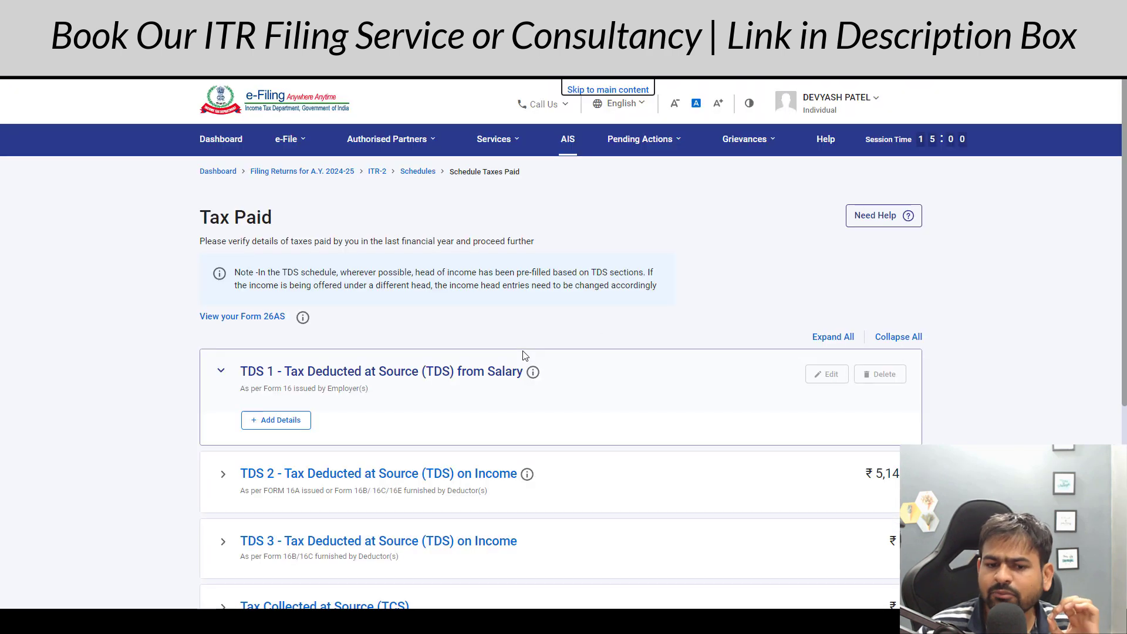
{"action": "scroll", "coordinate": [716, 426], "scroll_direction": "down", "scroll_amount": 5}
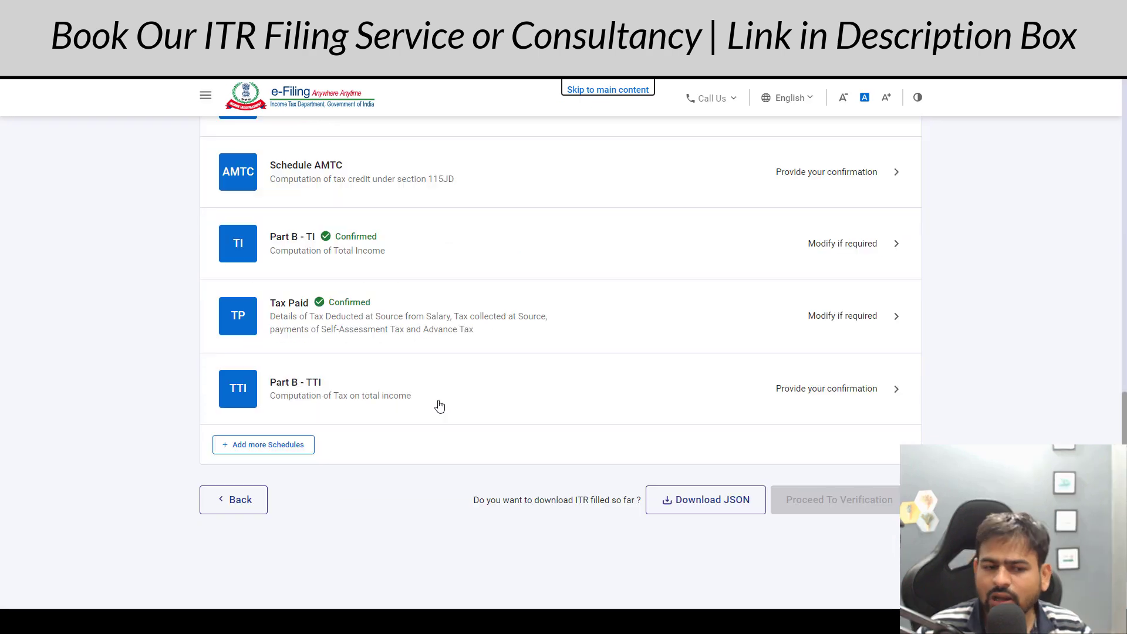
Step: Open Part B - TTI, expand the tax payable on deemed total income and review the computation down to taxes paid, amount payable and refund
{"action": "left_click", "coordinate": [435, 402]}
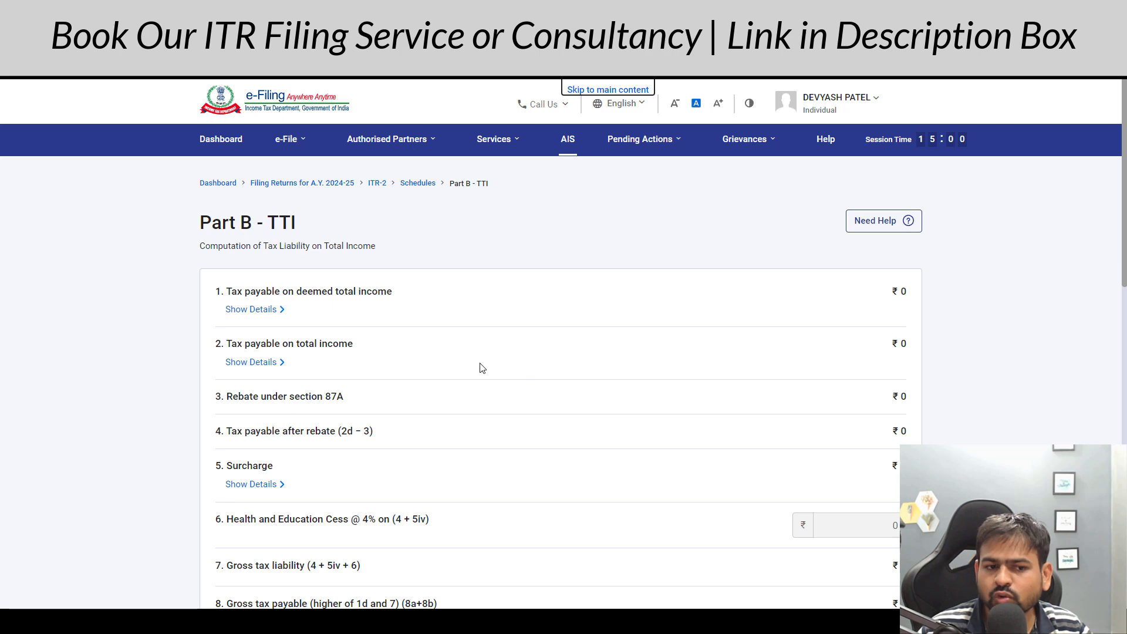
{"action": "left_click", "coordinate": [252, 310]}
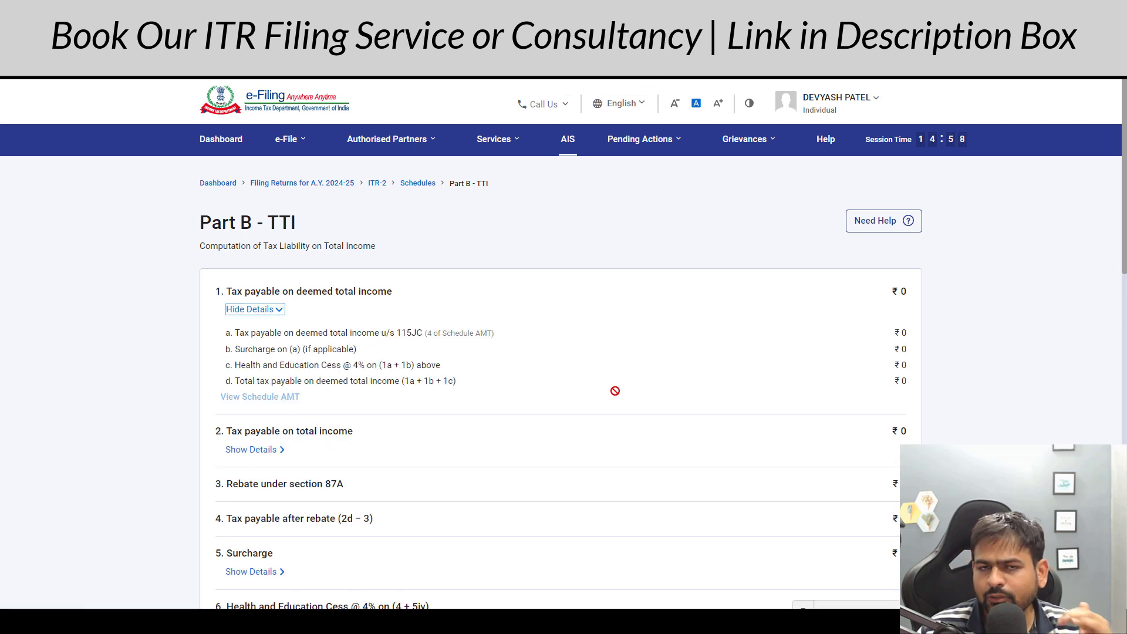
{"action": "scroll", "coordinate": [614, 391], "scroll_direction": "down", "scroll_amount": 5}
{"action": "scroll", "coordinate": [614, 393], "scroll_direction": "up", "scroll_amount": 5}
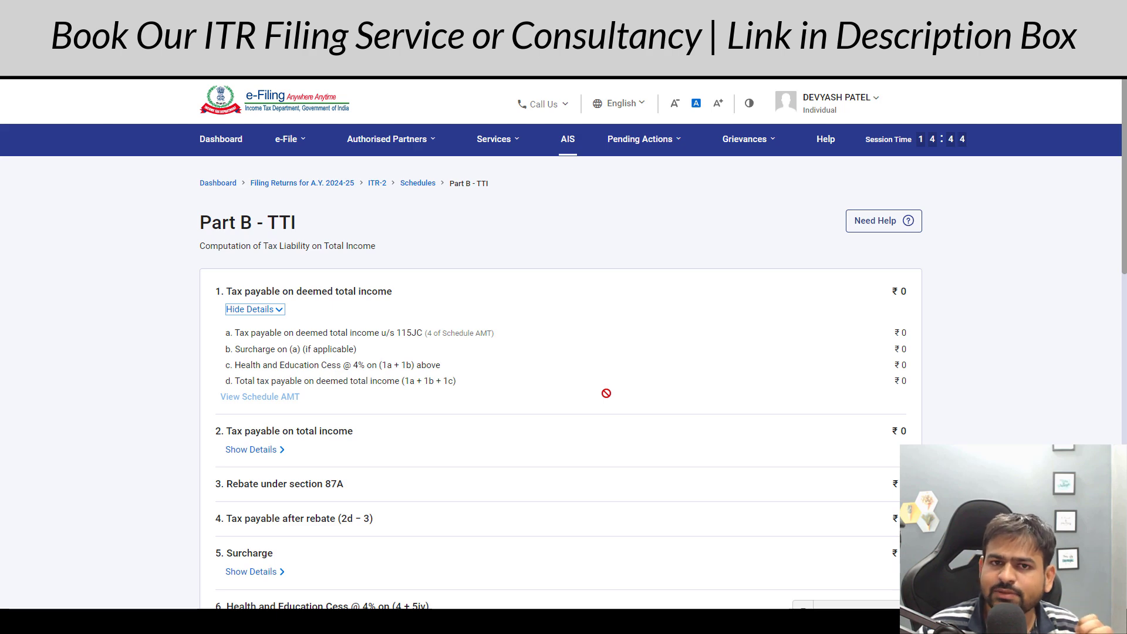
{"action": "scroll", "coordinate": [598, 390], "scroll_direction": "down", "scroll_amount": 14}
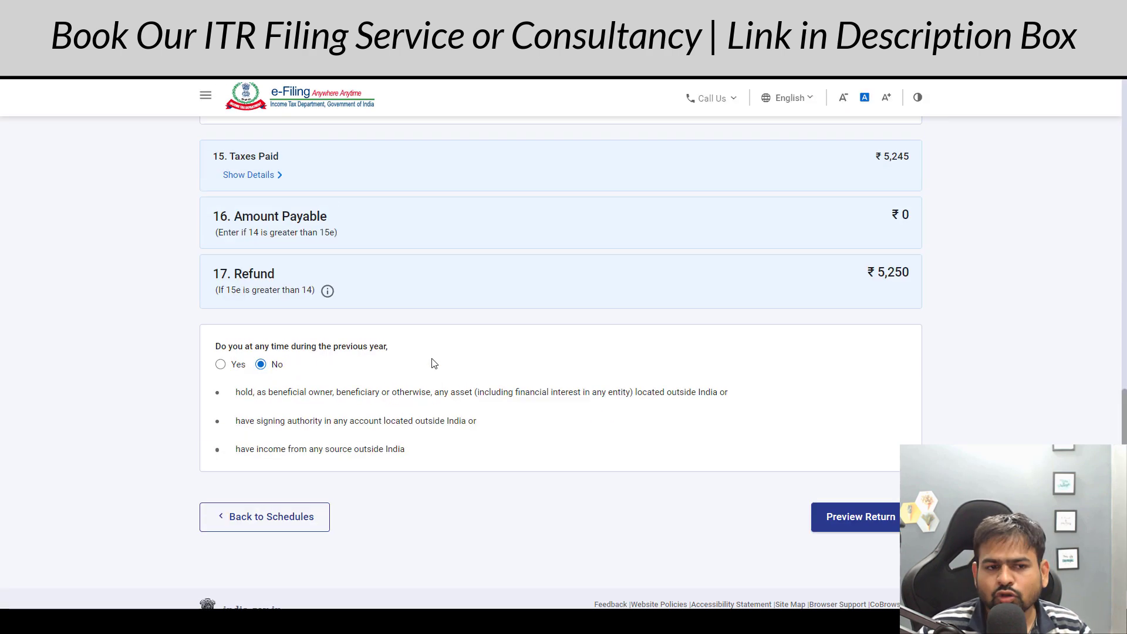
{"action": "scroll", "coordinate": [432, 363], "scroll_direction": "up", "scroll_amount": 3}
{"action": "scroll", "coordinate": [310, 323], "scroll_direction": "down", "scroll_amount": 2}
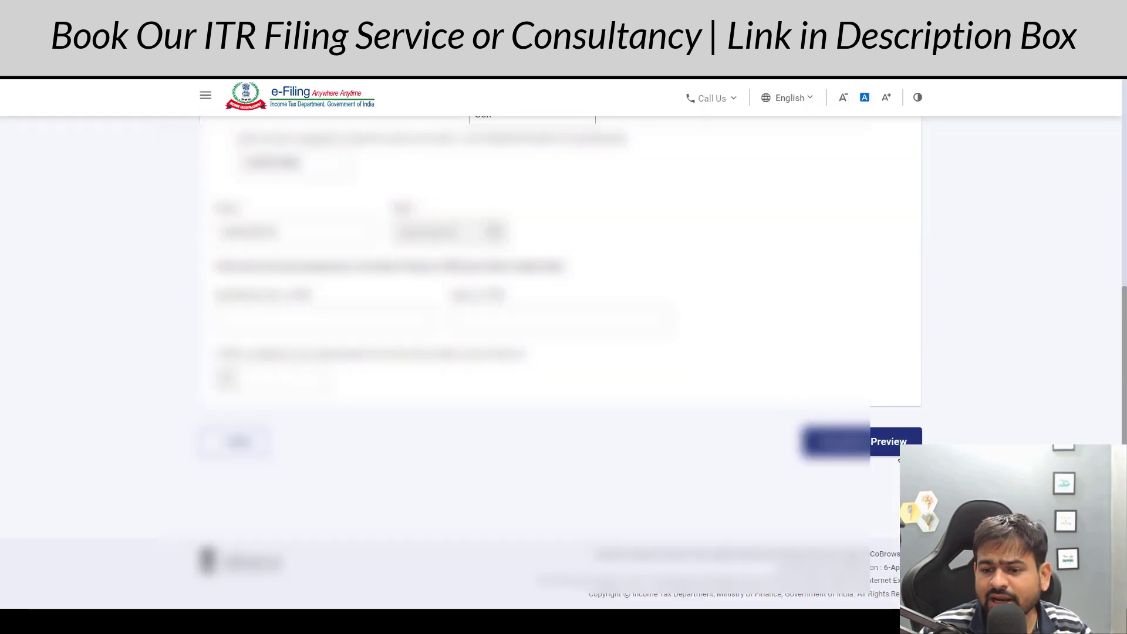
Step: Preview and validate the ITR-2 return, and proceed to the choice of verification method
{"action": "left_click", "coordinate": [892, 448]}
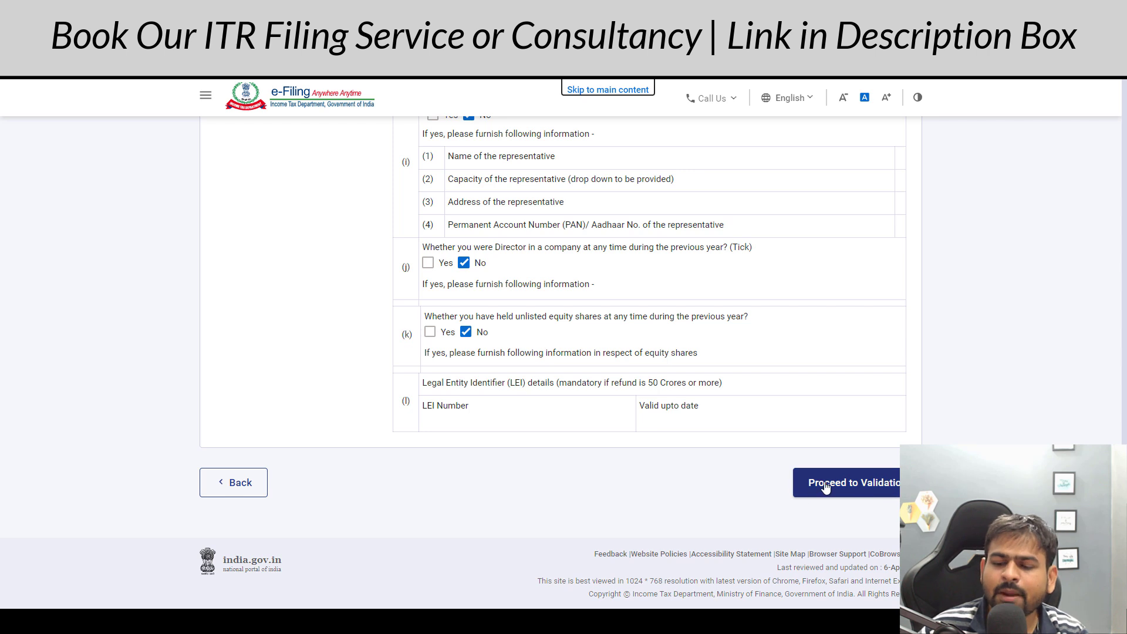
{"action": "left_click", "coordinate": [825, 482]}
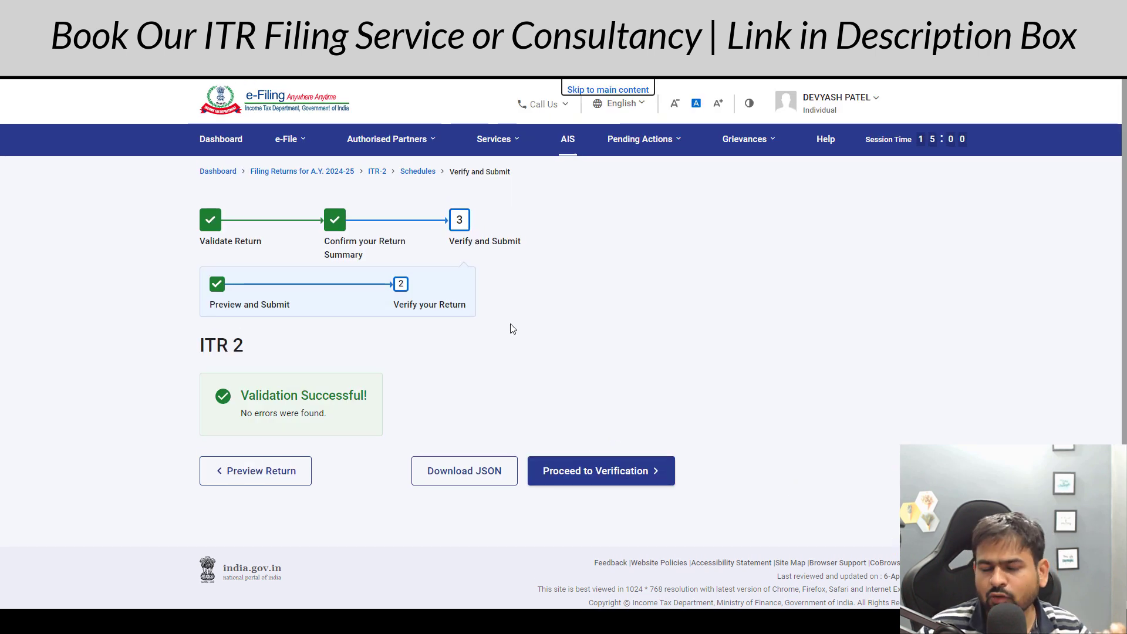
{"action": "left_click_drag", "start_coordinate": [276, 397], "coordinate": [367, 399]}
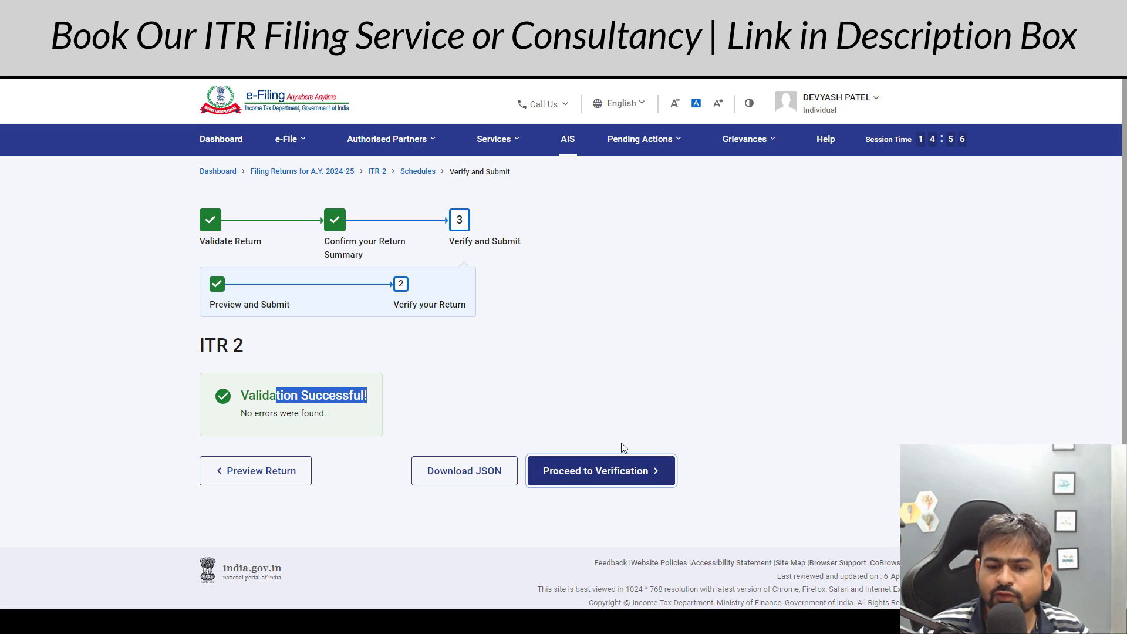
{"action": "left_click", "coordinate": [611, 471]}
{"action": "scroll", "coordinate": [710, 405], "scroll_direction": "down", "scroll_amount": 3}
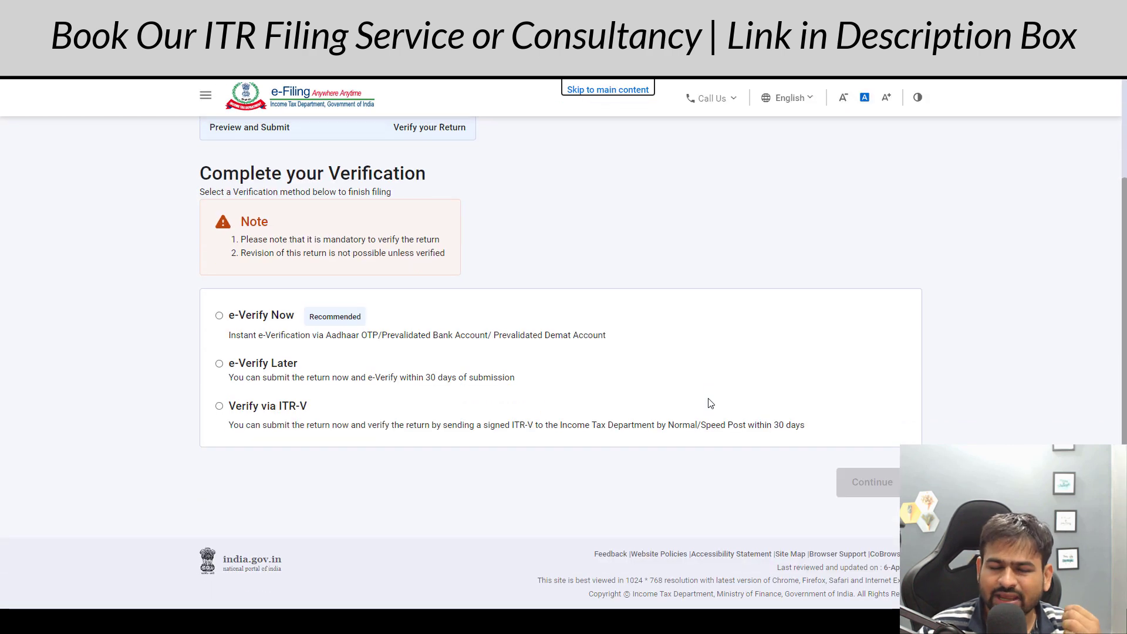